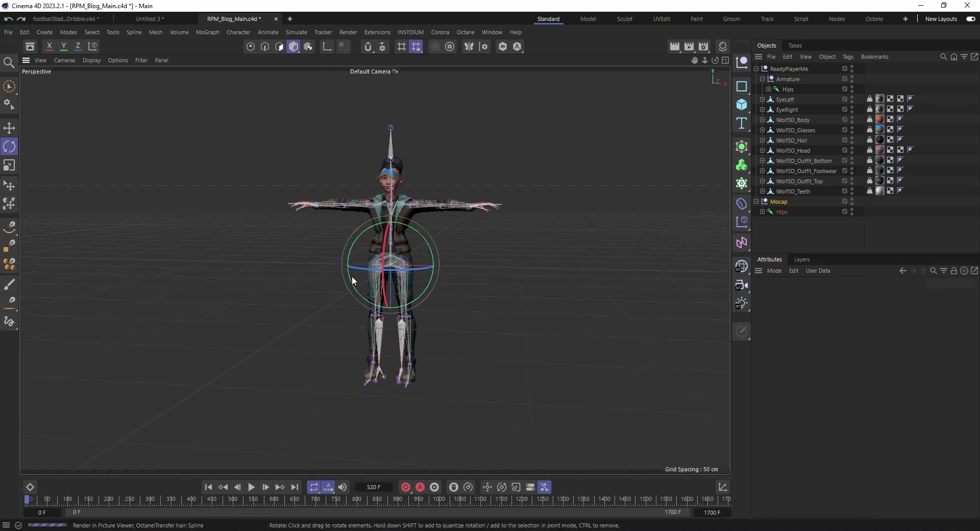
- Examine the ReadyPlayerMe character and the Mocap skeleton in the viewport and the object hierarchy
alt+drag(352, 280, 409, 261)
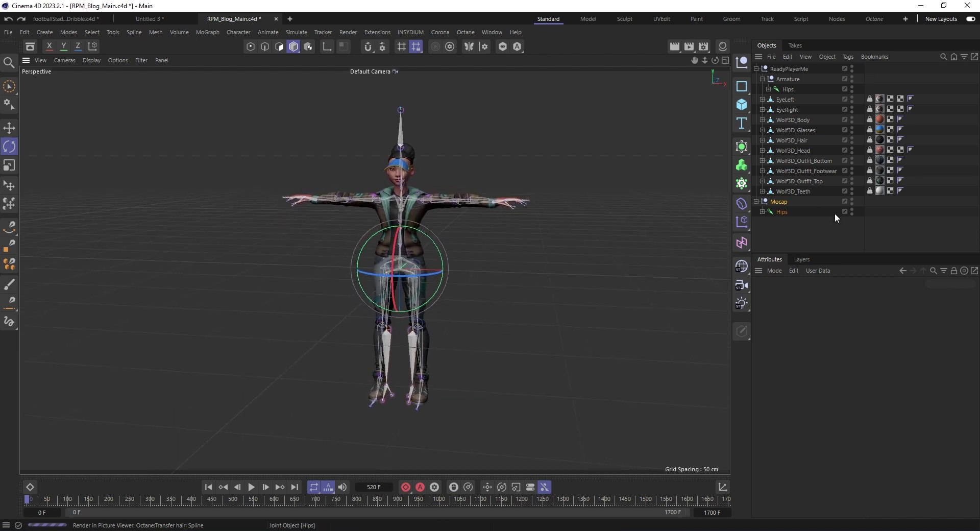
click(788, 229)
click(780, 202)
click(780, 222)
click(778, 203)
click(779, 223)
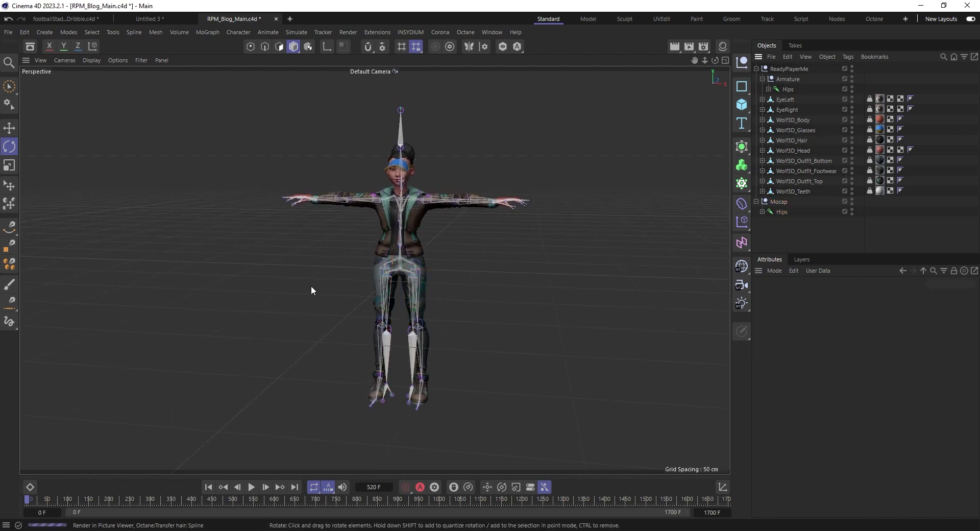
alt+drag(412, 274, 408, 272)
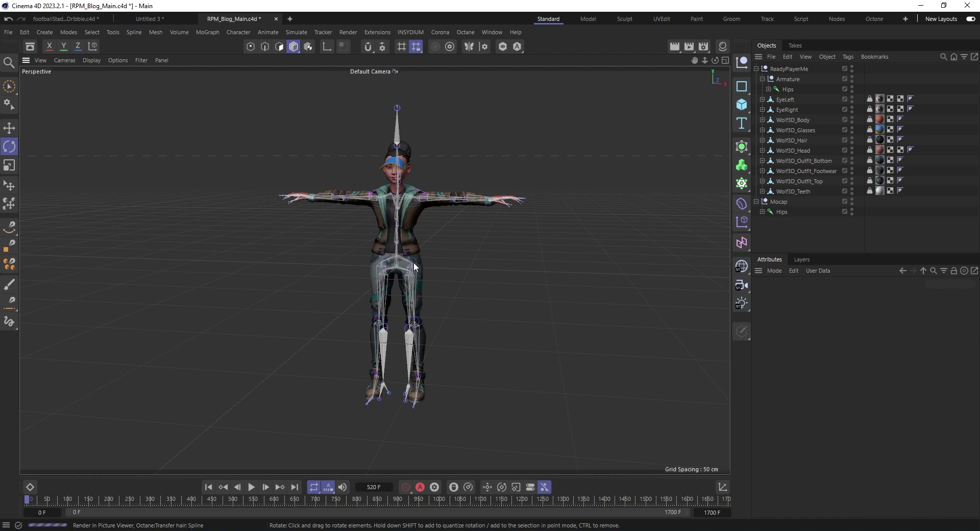
alt+drag(413, 276, 417, 256)
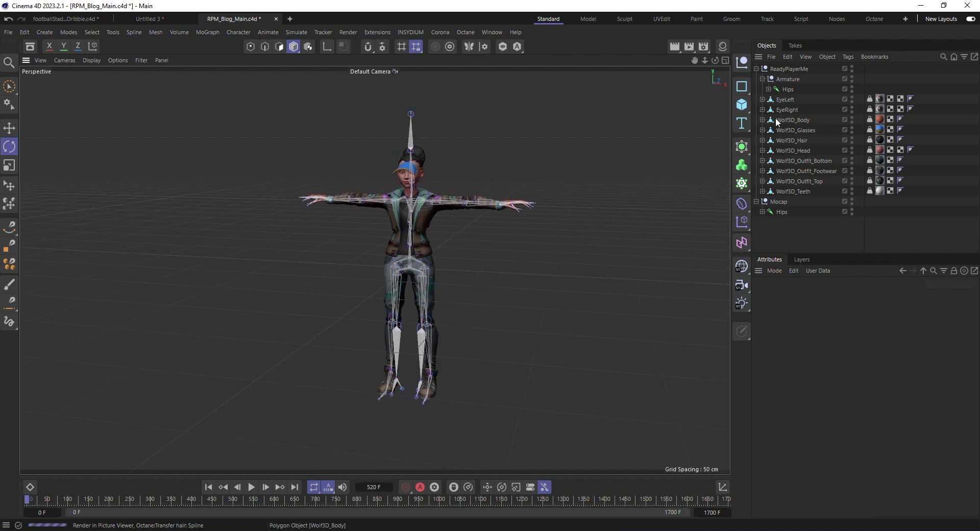
click(789, 68)
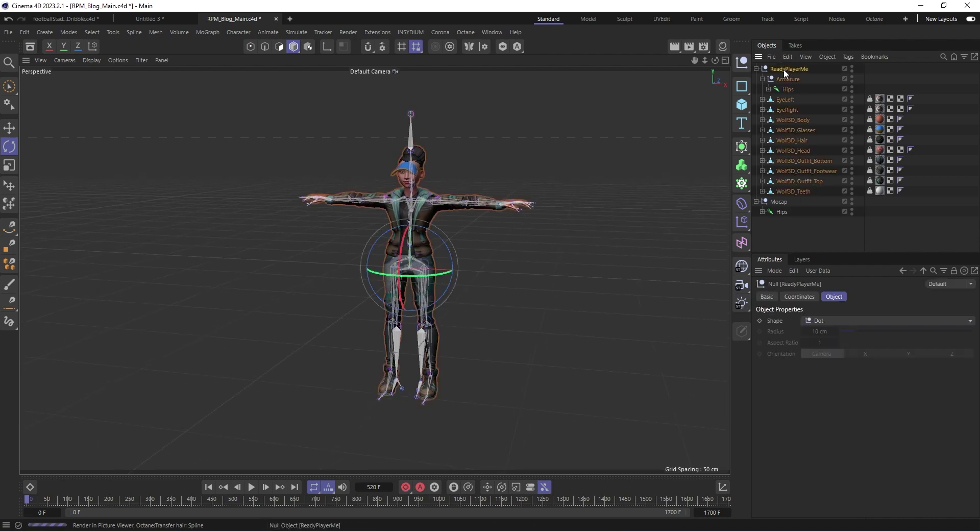
scroll(449, 217, up, 3)
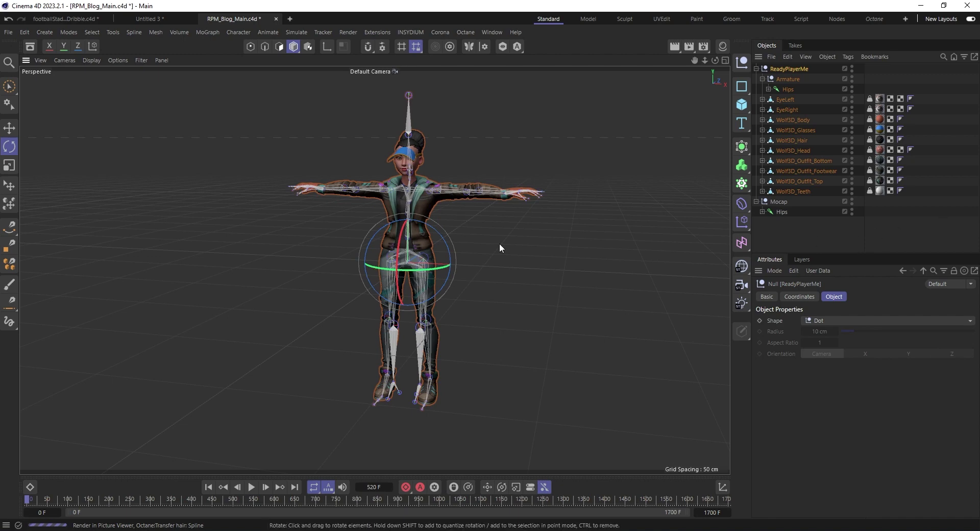
- Play the timeline to review the Mocap skeleton's motion beside the character, stop it, and return to frame 0
key(F8)
scroll(258, 232, down, 3)
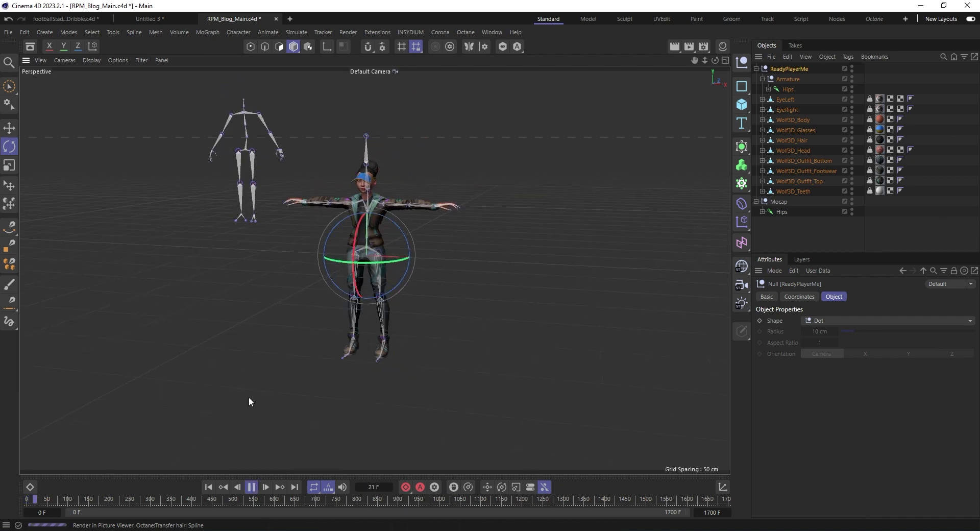
click(152, 497)
mouse_move(363, 268)
alt+mouse_down()
mouse_move(381, 271)
mouse_move(375, 257)
alt+mouse_up()
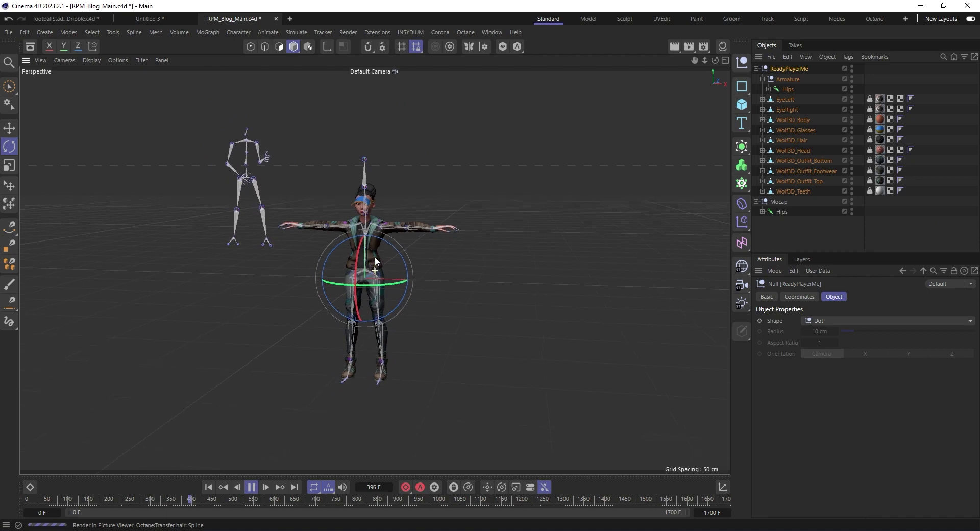
click(251, 486)
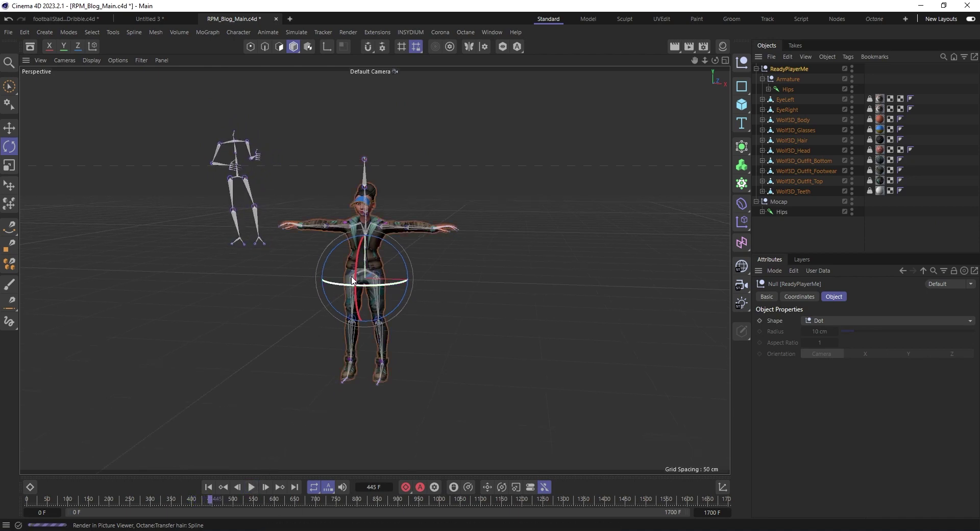
key(shift+f)
alt+middle_drag(374, 289, 378, 256)
alt+right_drag(378, 257, 393, 262)
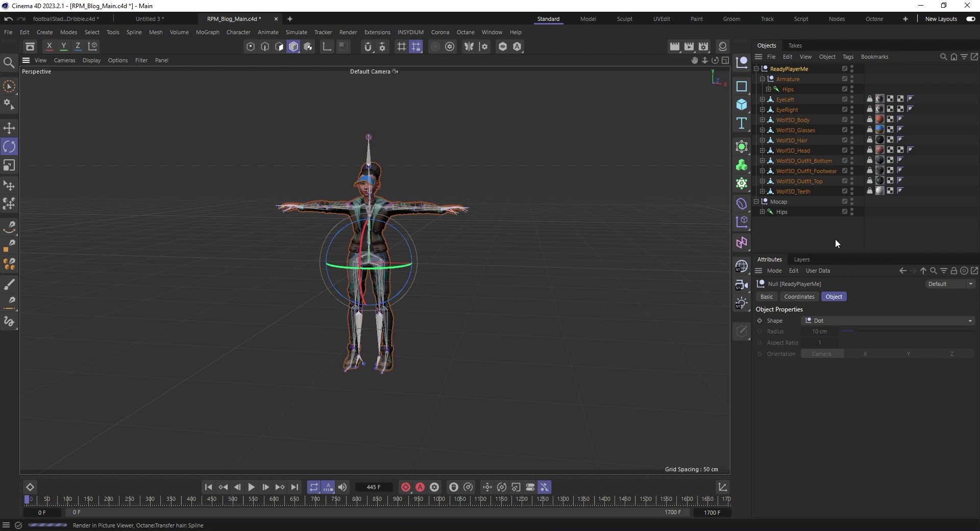
- Hide the ReadyPlayerMe hierarchy with all its children so that only the Mocap skeleton shows
click(784, 228)
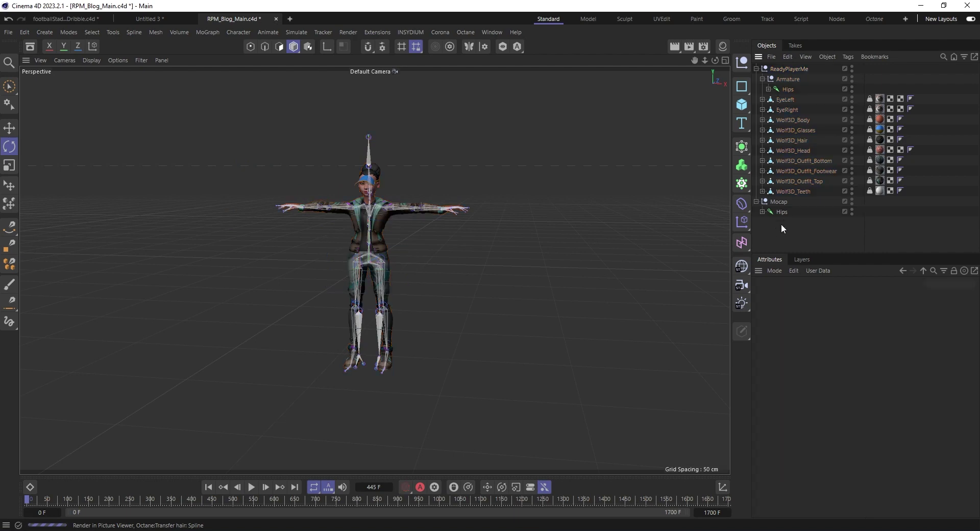
ctrl+alt+double_click(852, 67)
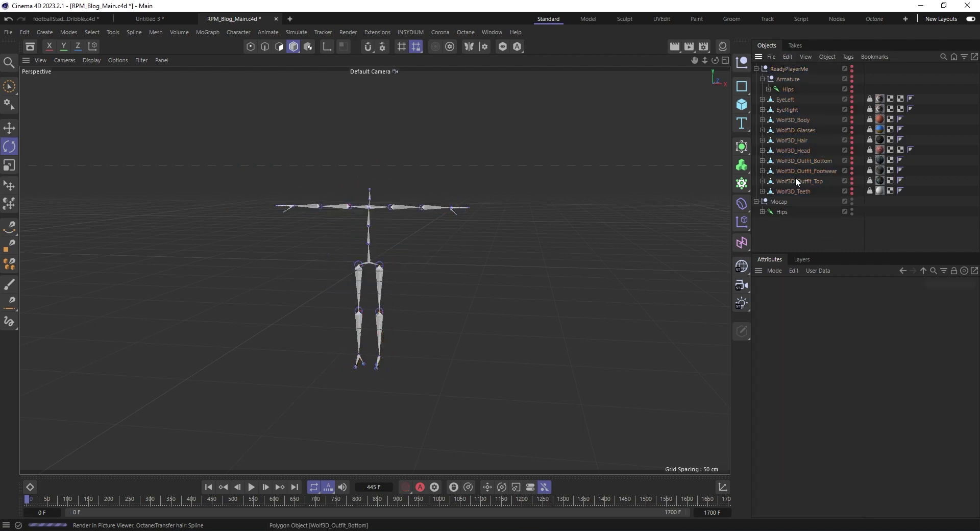
click(783, 213)
scroll(461, 247, up, 1)
click(782, 228)
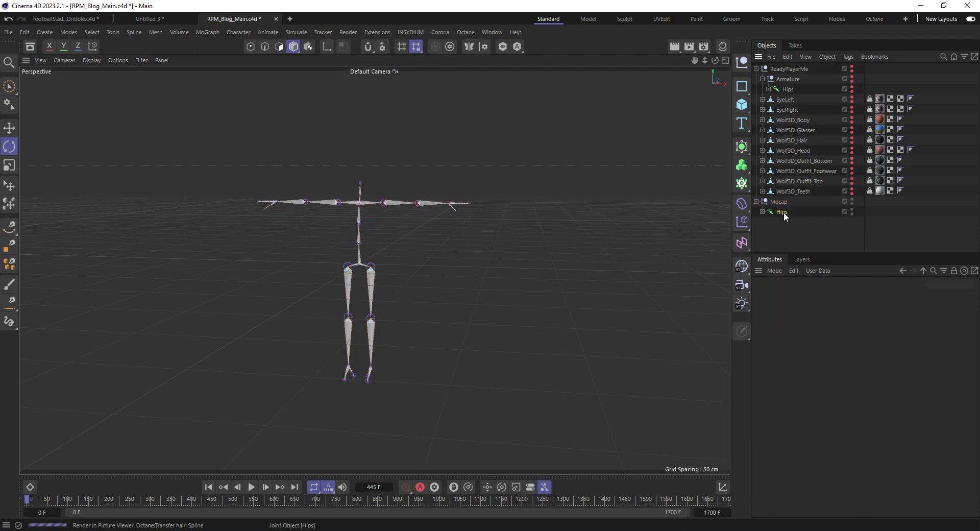
- Add a Character Definition rigging tag to the Mocap skeleton's Hips joint
right_click(785, 217)
mouse_move(816, 189)
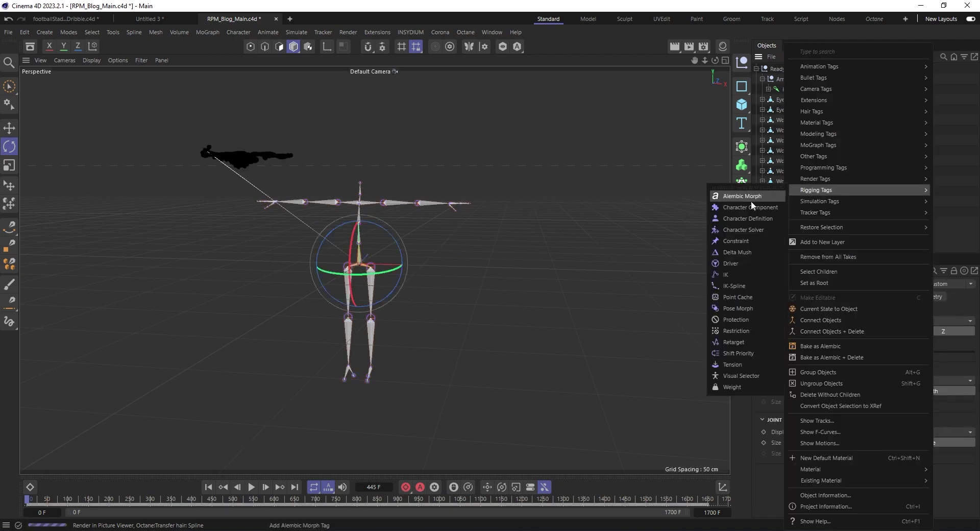
click(746, 218)
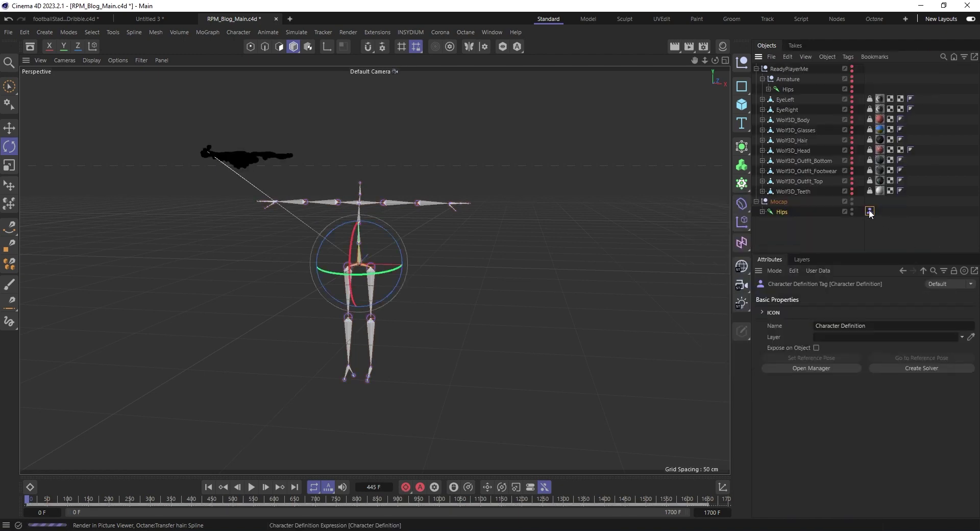
- Extract the Mocap skeleton in the tag's Character Definition manager and close the manager
click(808, 369)
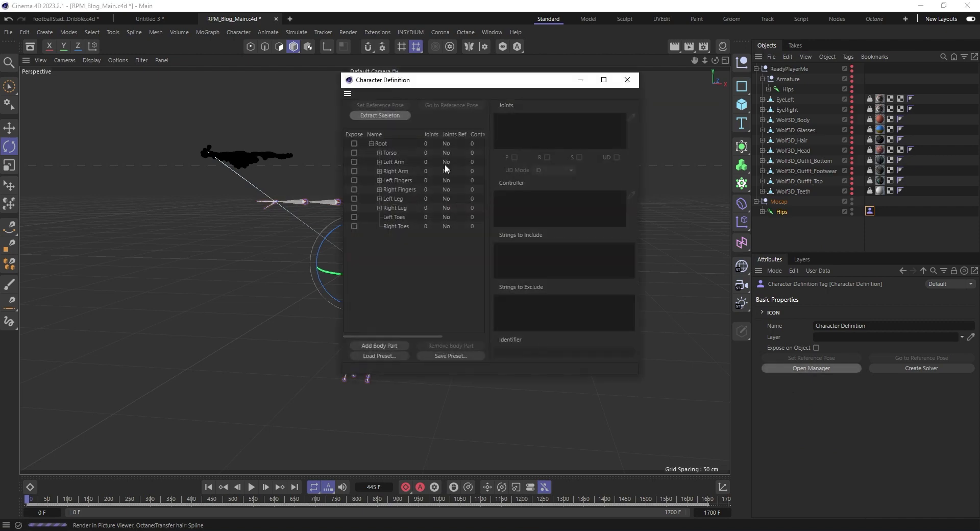
drag(399, 81, 547, 136)
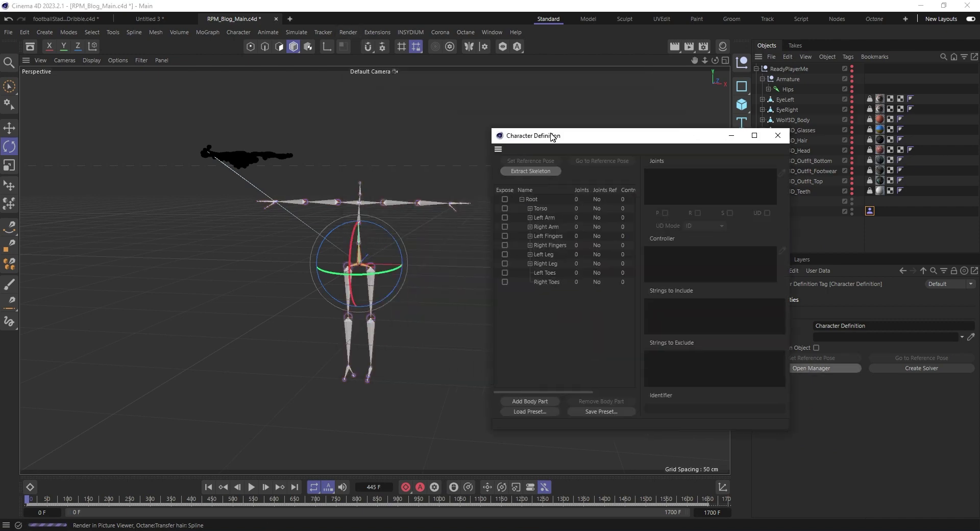
click(525, 168)
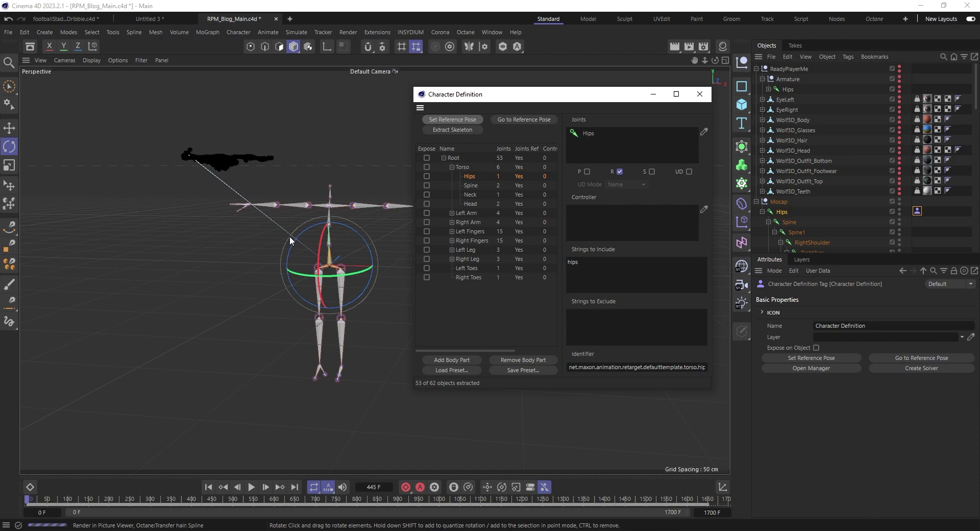
alt+drag(330, 250, 344, 251)
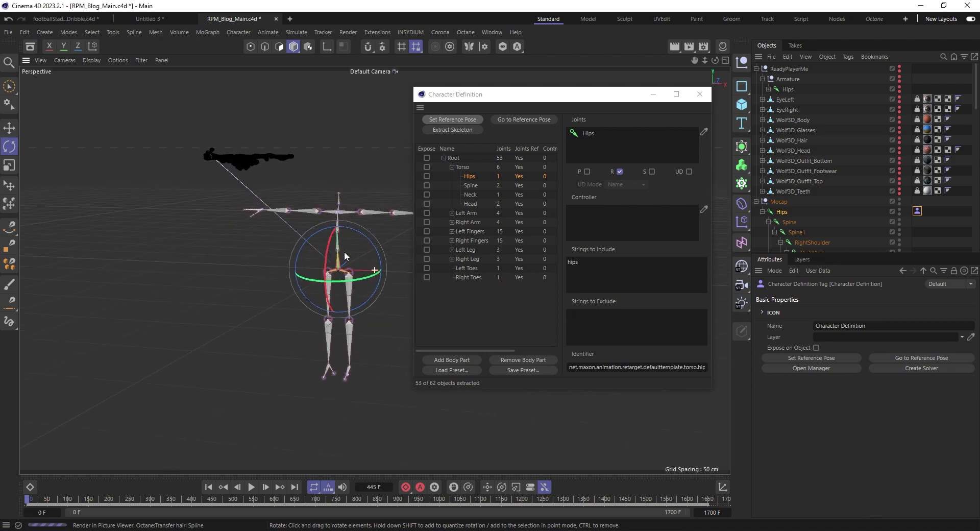
click(699, 94)
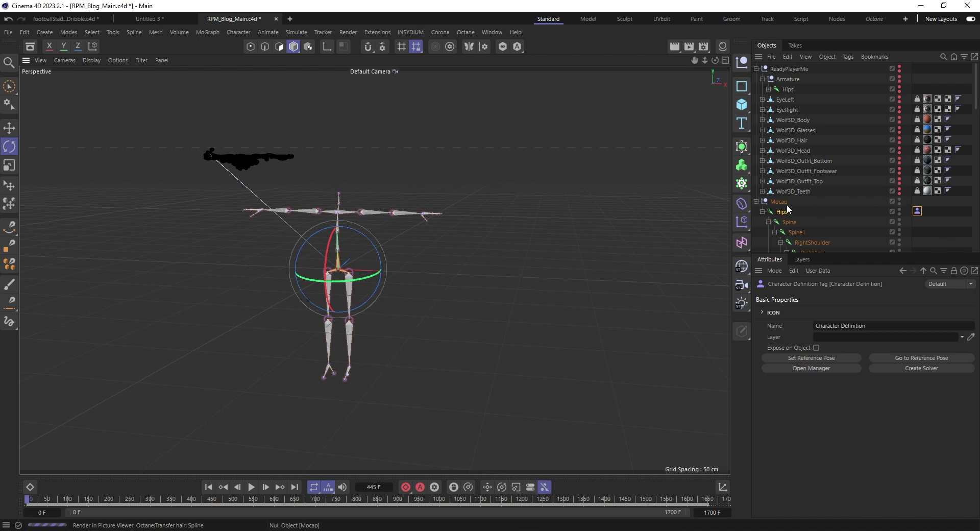
- Collapse the Mocap hierarchy and make the ReadyPlayerMe hierarchy visible again with all its children
click(756, 202)
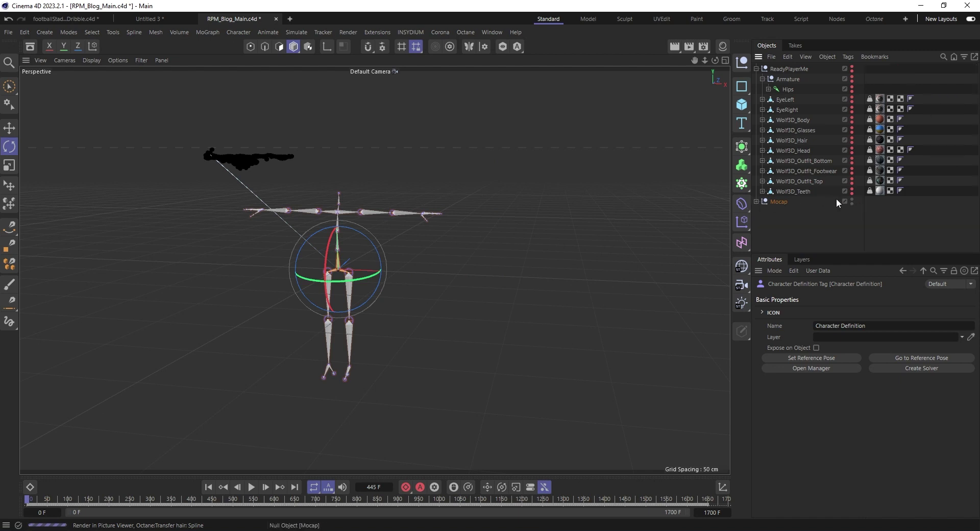
ctrl+alt+click(851, 68)
click(866, 79)
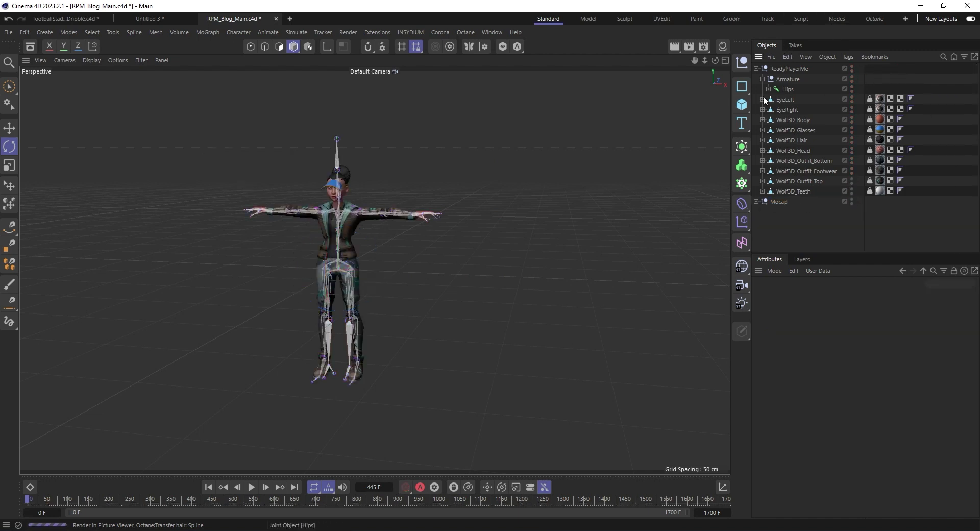
click(787, 68)
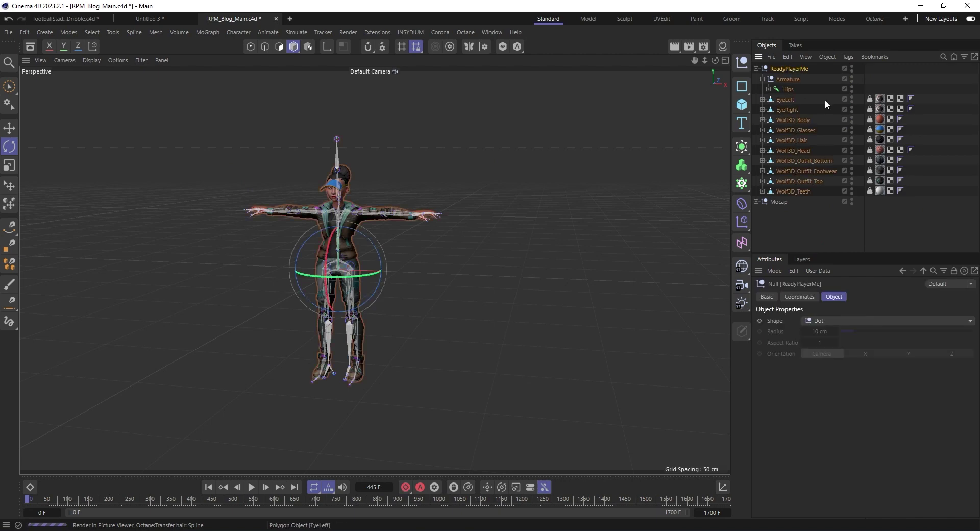
- Add a Character Definition tag to the Hips joint under ReadyPlayerMe's Armature and extract its skeleton in the manager
click(787, 90)
right_click(788, 89)
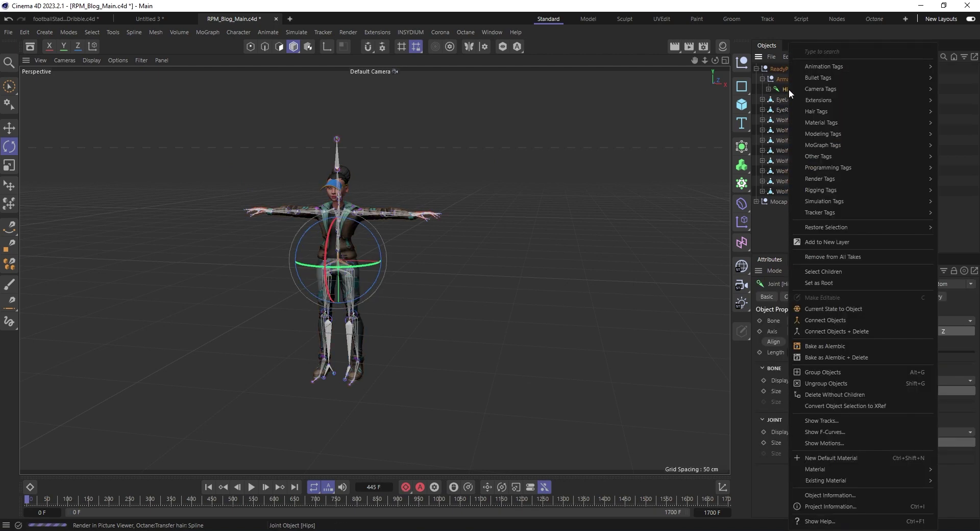
mouse_move(854, 214)
mouse_move(842, 190)
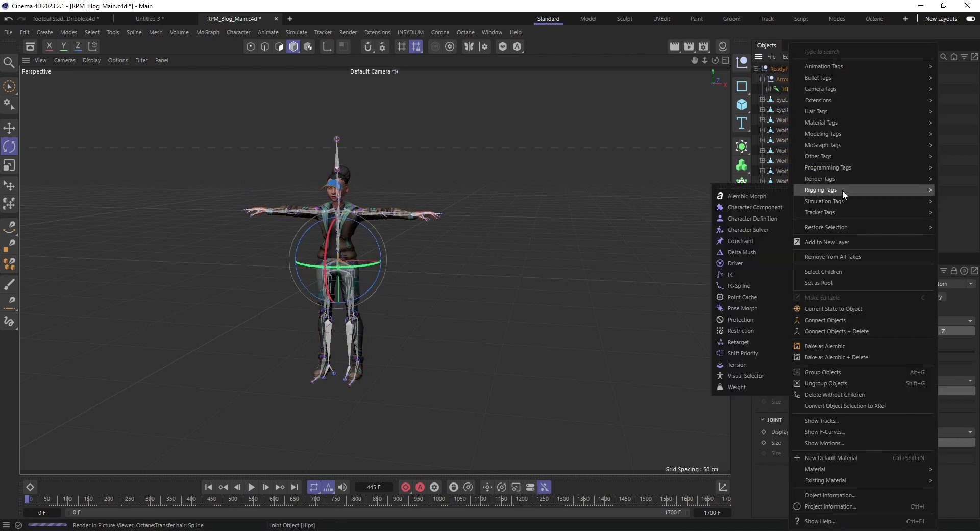
click(764, 216)
click(818, 366)
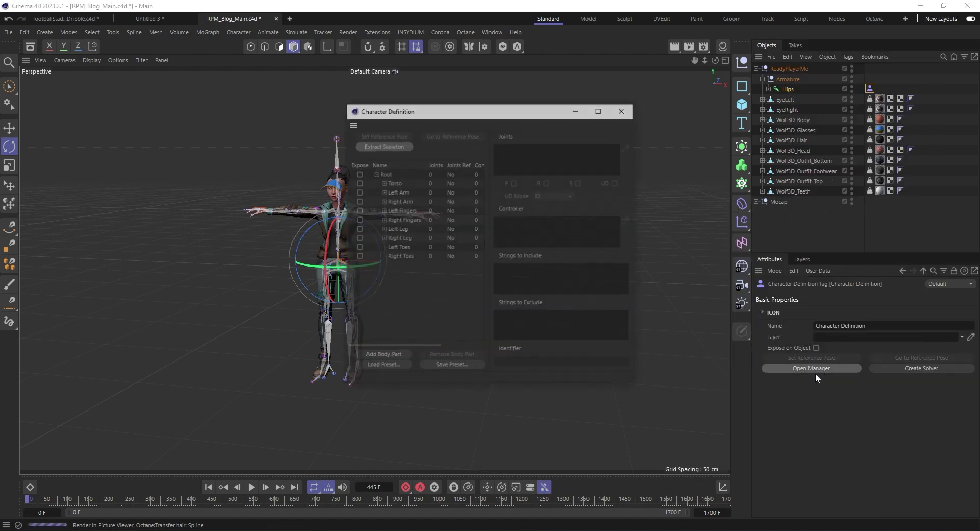
click(377, 146)
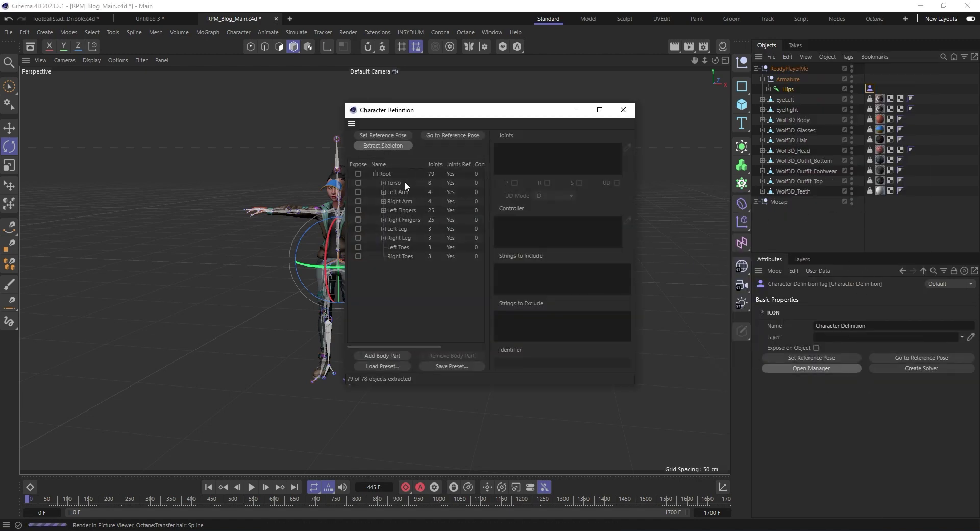
- Check the joints assigned to the torso's Spine, Neck, Head and Hips, and expand the Armature's Hips hierarchy for comparison
click(383, 183)
click(408, 201)
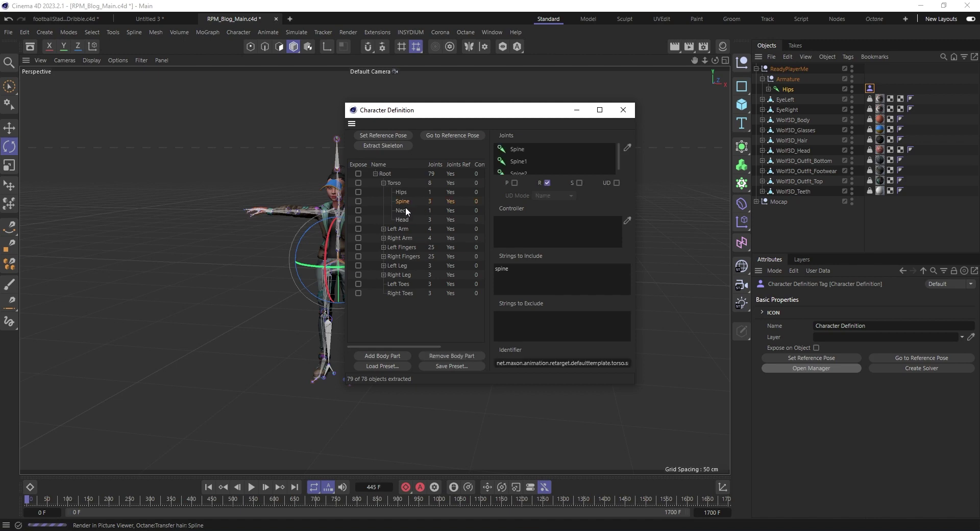
click(404, 210)
click(402, 218)
click(402, 192)
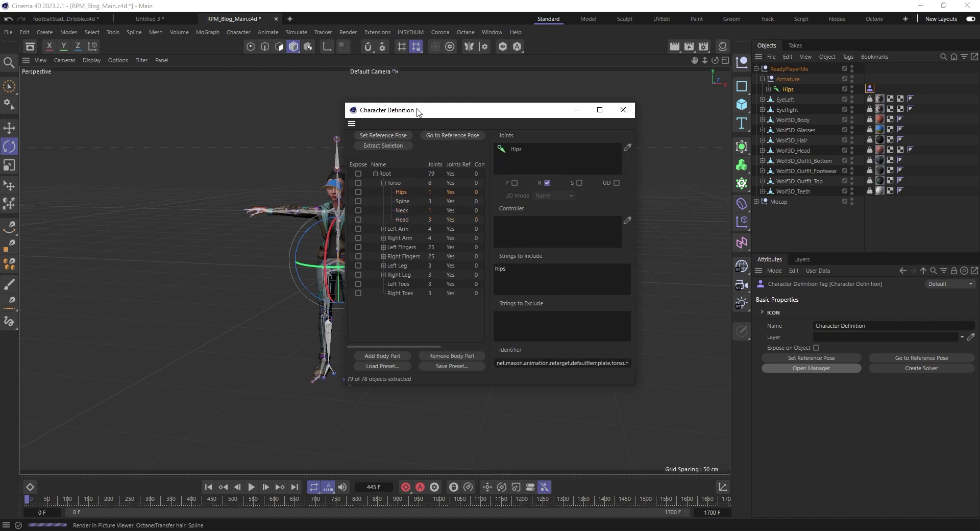
drag(420, 113, 394, 113)
click(768, 90)
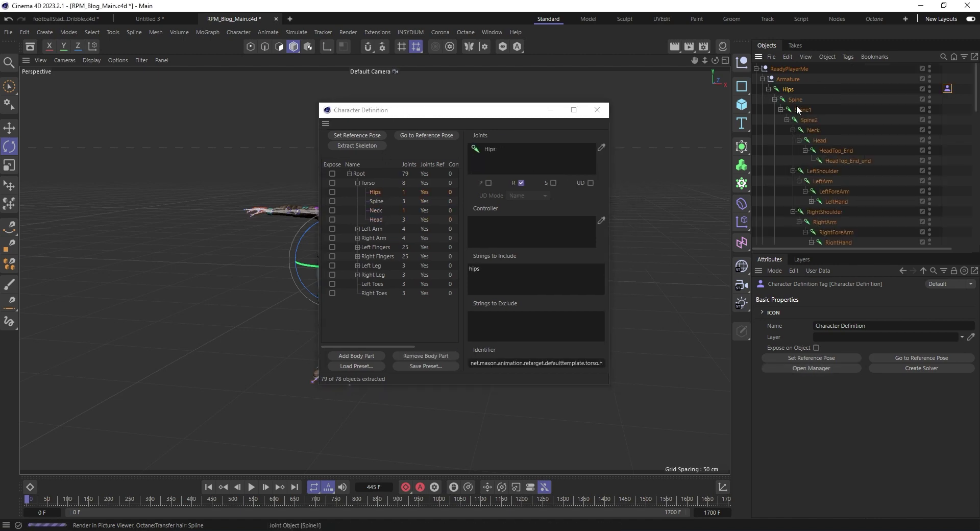
click(796, 100)
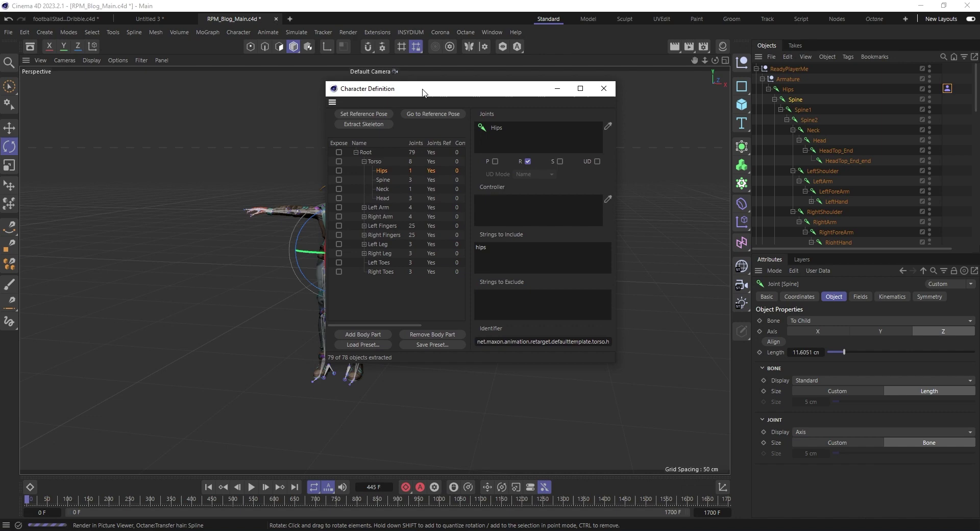
- Review the joints and include strings of the torso parts, moving the Character Definition manager aside to see the character
drag(416, 112, 423, 90)
click(383, 182)
click(383, 189)
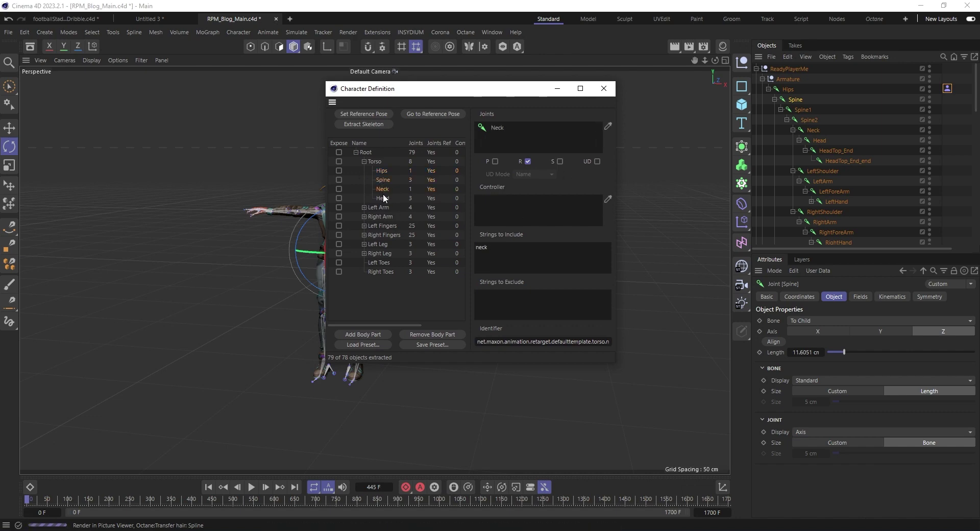
click(382, 198)
click(383, 170)
drag(419, 91, 403, 86)
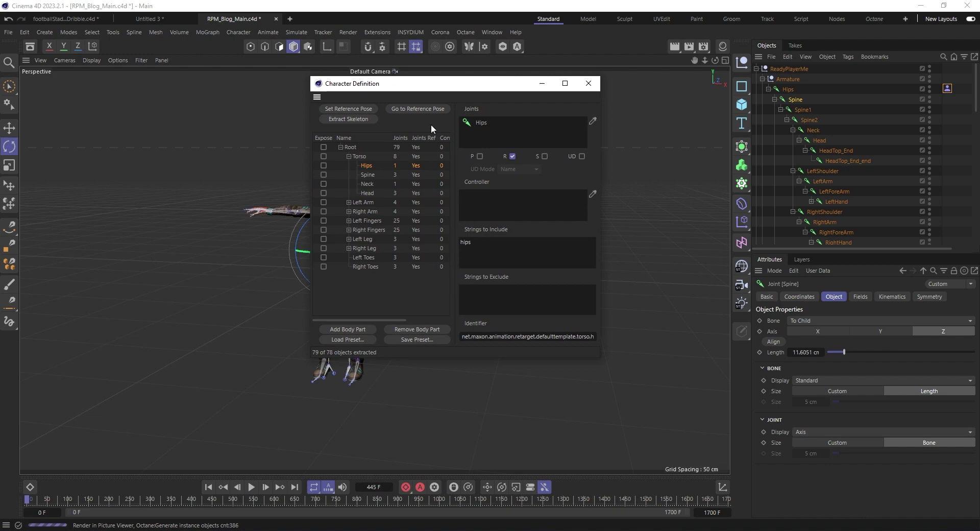
drag(434, 86, 429, 101)
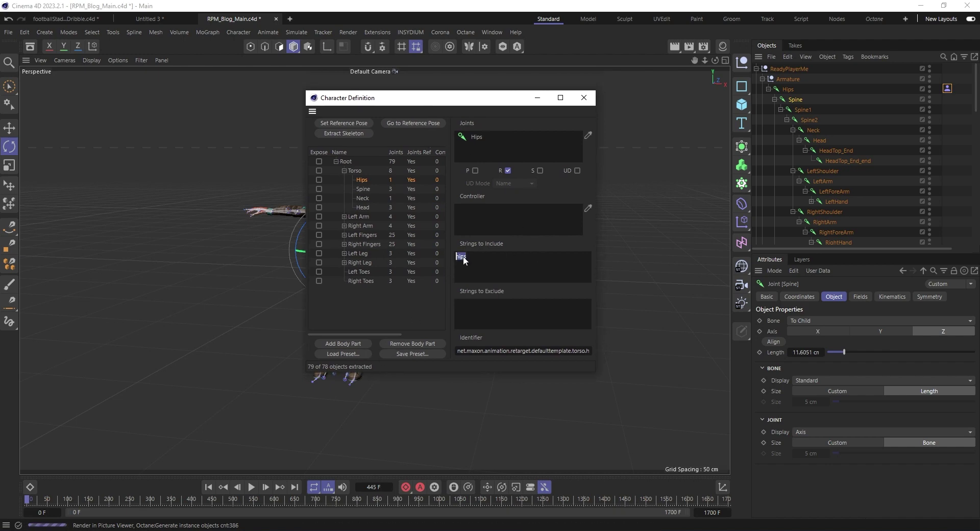
drag(429, 101, 532, 118)
alt+drag(319, 252, 374, 271)
alt+drag(305, 254, 313, 253)
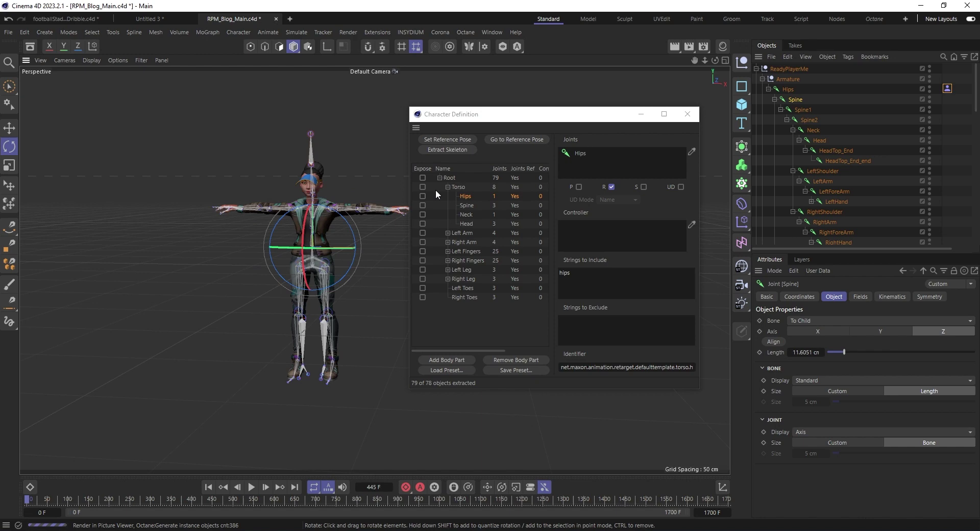
- Close the Character Definition manager, collapse the Armature's Hips hierarchy and clear the selection
drag(604, 114, 559, 110)
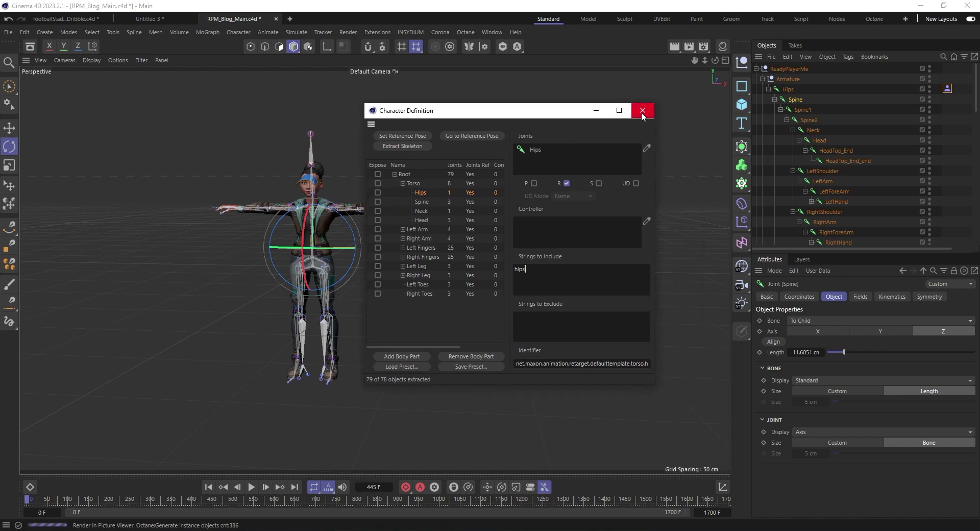
click(642, 111)
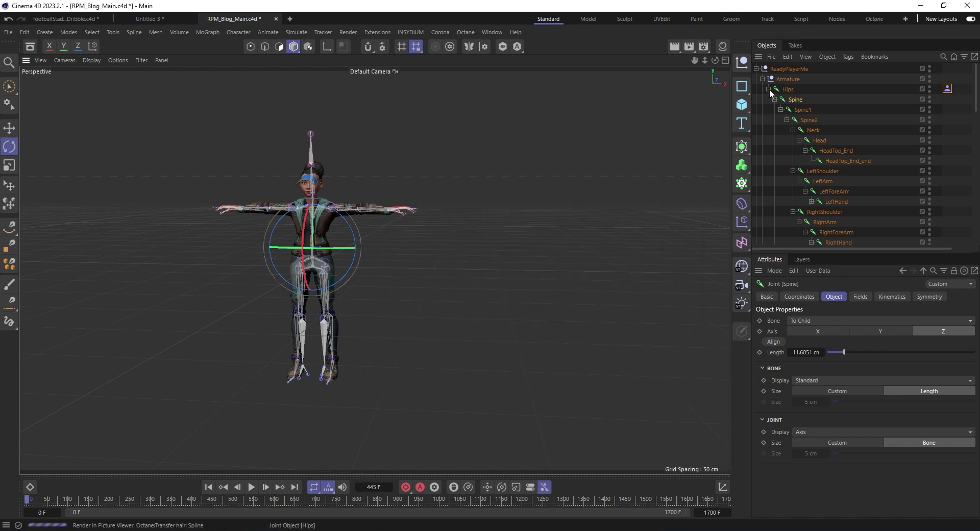
click(768, 89)
click(899, 83)
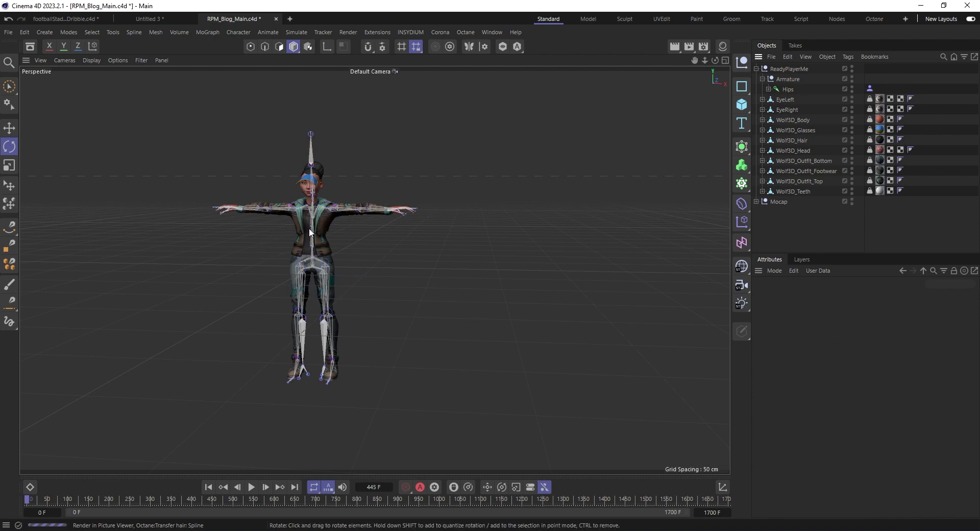
- Hide all the character's meshes from EyeLeft through Wolf3D_Teeth in both viewport and render, leaving only the skeletons displayed
scroll(308, 228, up, 5)
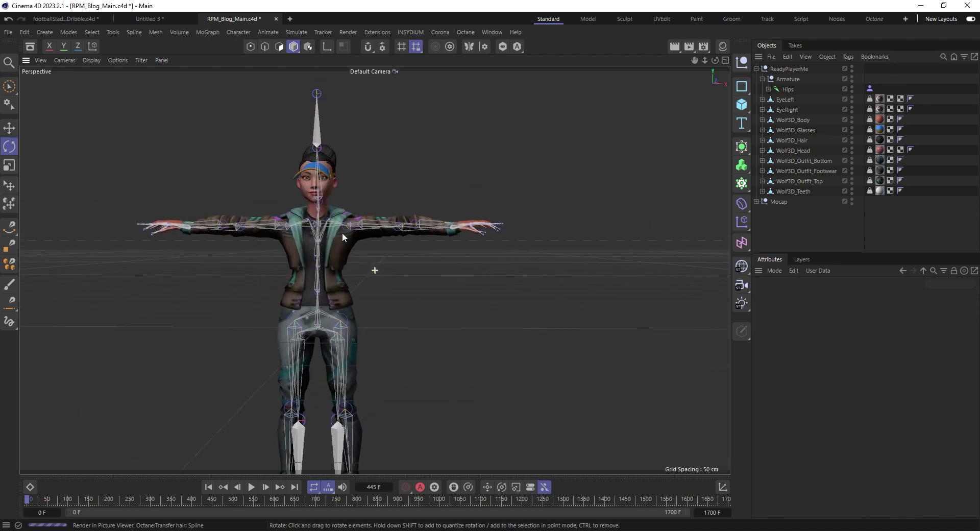
scroll(342, 237, up, 2)
click(366, 225)
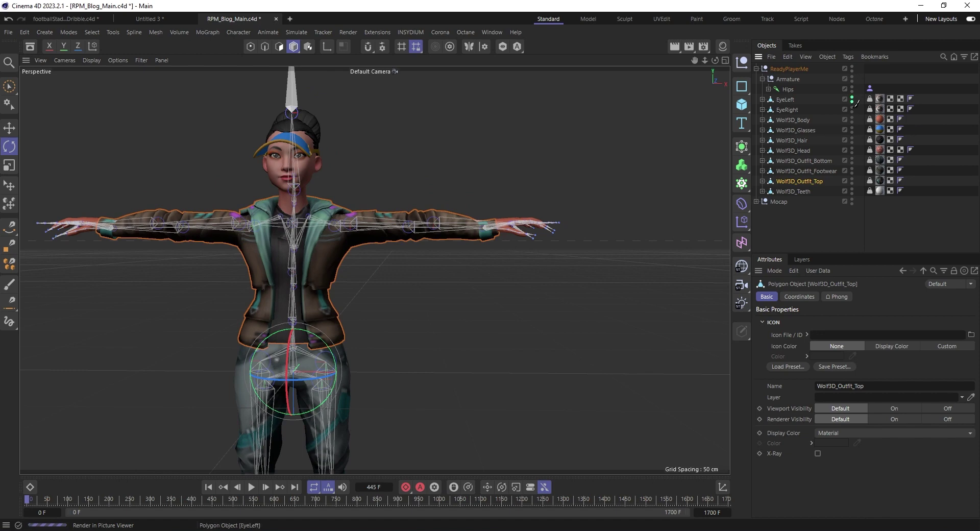
drag(851, 98, 861, 170)
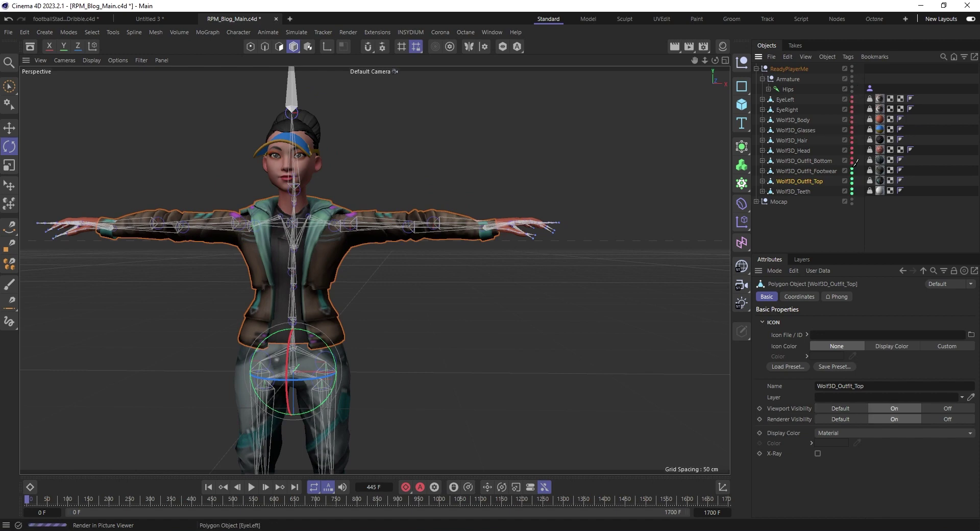
- Select the Armature's Hips joint with all its children and set their custom display color to red
scroll(342, 233, up, 2)
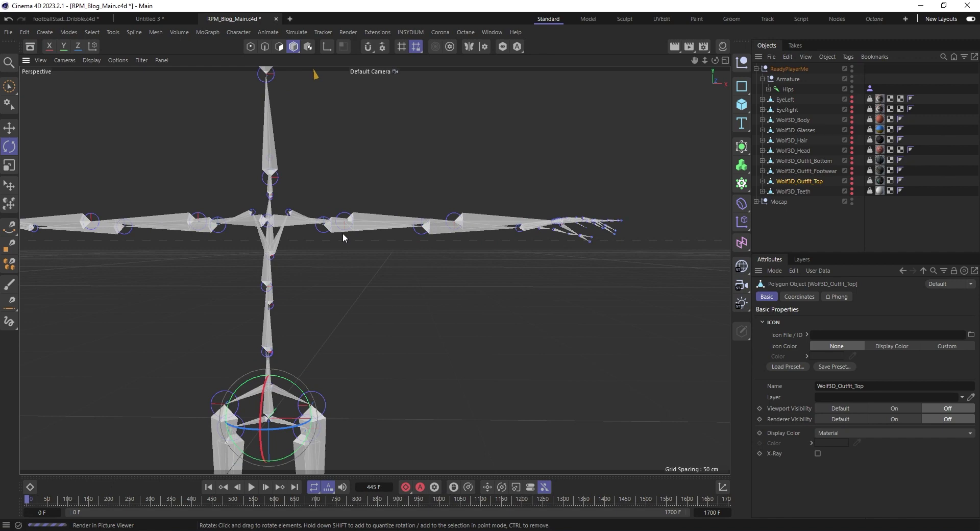
middle_click(786, 87)
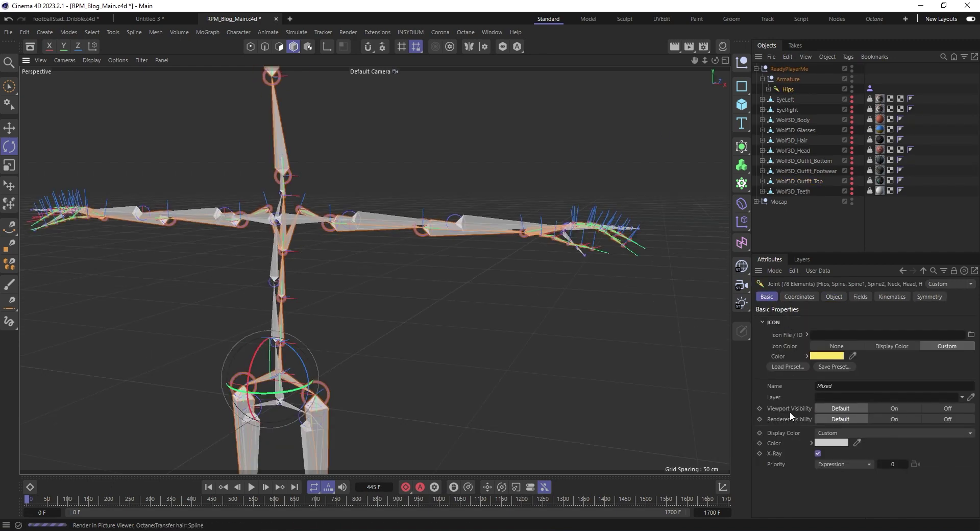
click(831, 443)
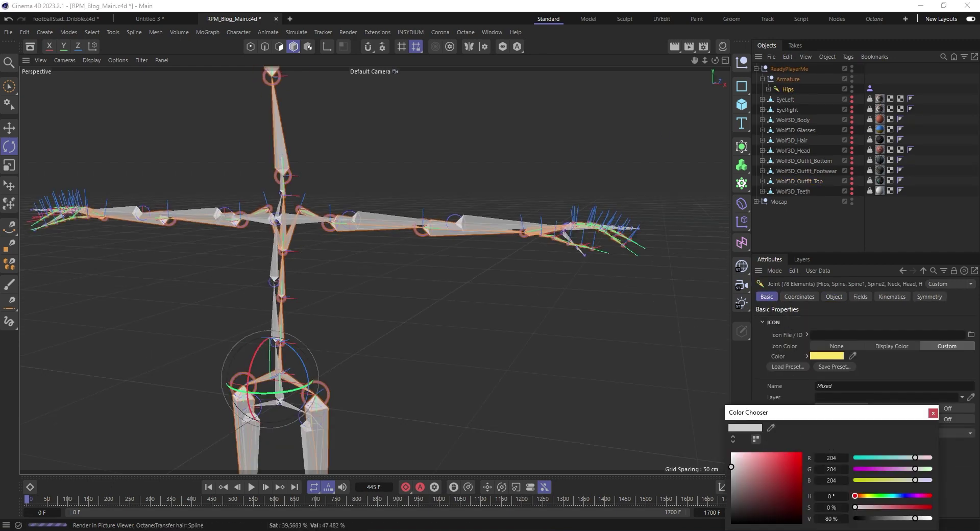
click(801, 458)
alt+right_drag(413, 261, 340, 265)
alt+middle_drag(413, 261, 411, 237)
alt+right_drag(318, 217, 381, 213)
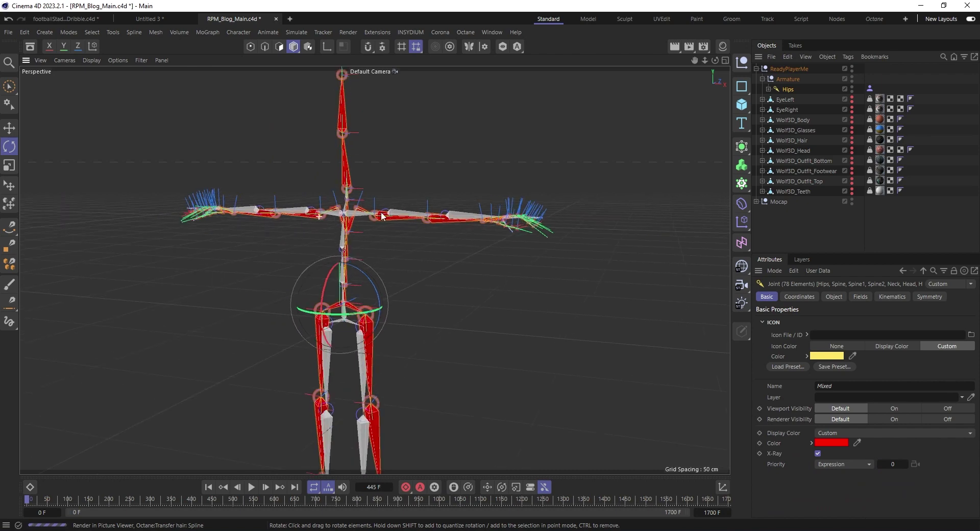
scroll(384, 219, up, 5)
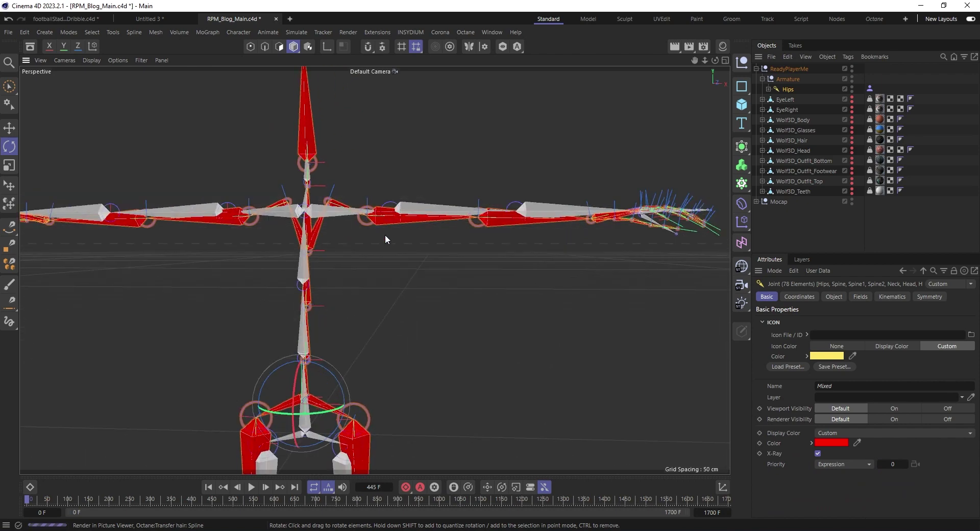
- Try rotating the red skeleton's LeftArm and right upper arm joints downward out of the T-pose
click(394, 219)
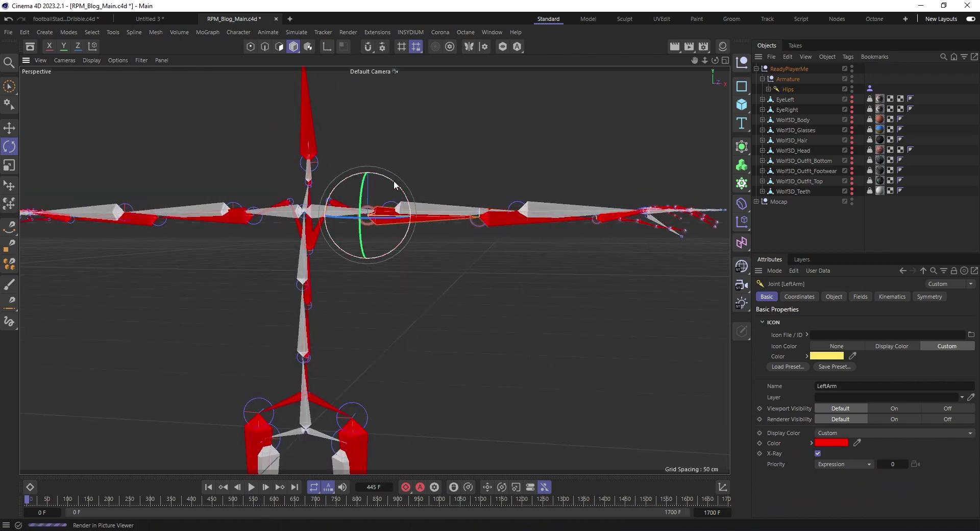
drag(393, 180, 423, 209)
alt+middle_drag(227, 223, 267, 207)
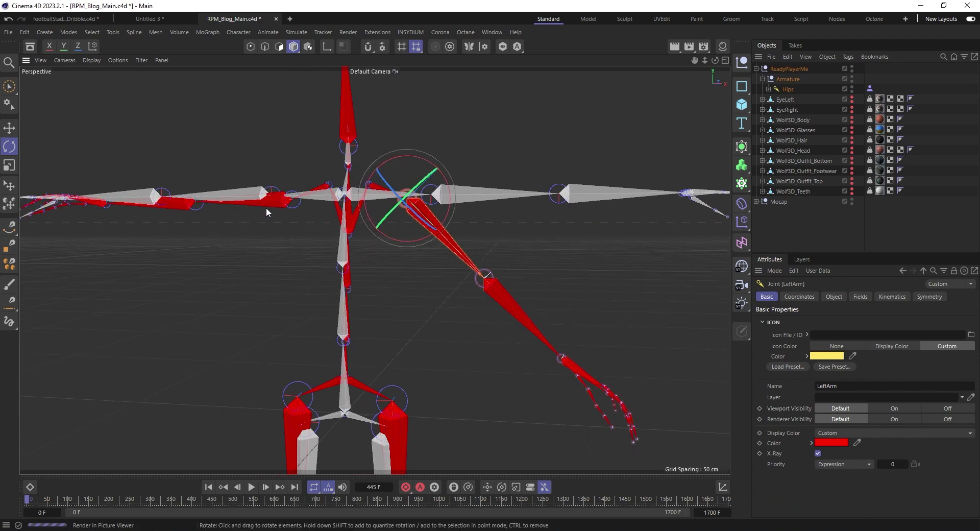
click(266, 206)
drag(314, 163, 263, 288)
- Try rotating the LeftForeArm joint of the red skeleton and compare its pose with the grey mocap skeleton
click(204, 325)
alt+drag(454, 304, 444, 310)
click(455, 292)
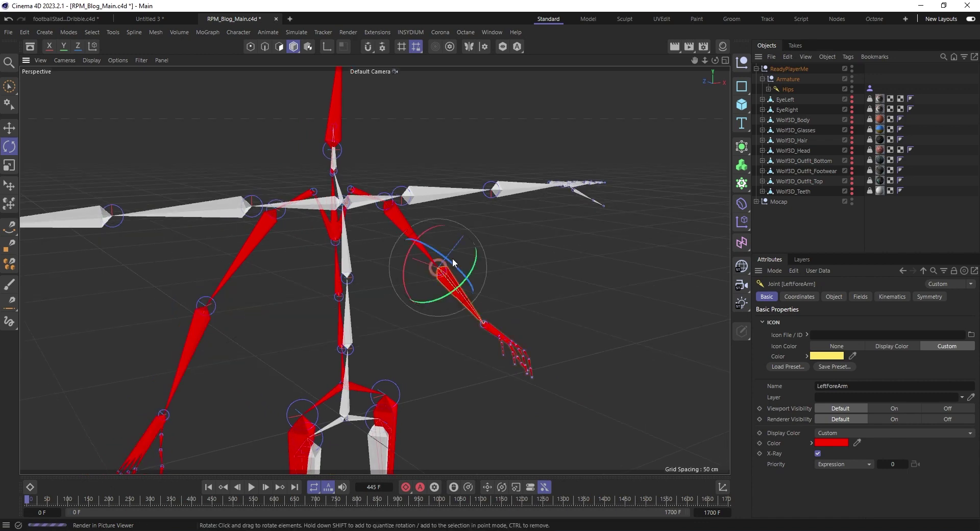
drag(452, 259, 370, 256)
alt+drag(400, 305, 388, 288)
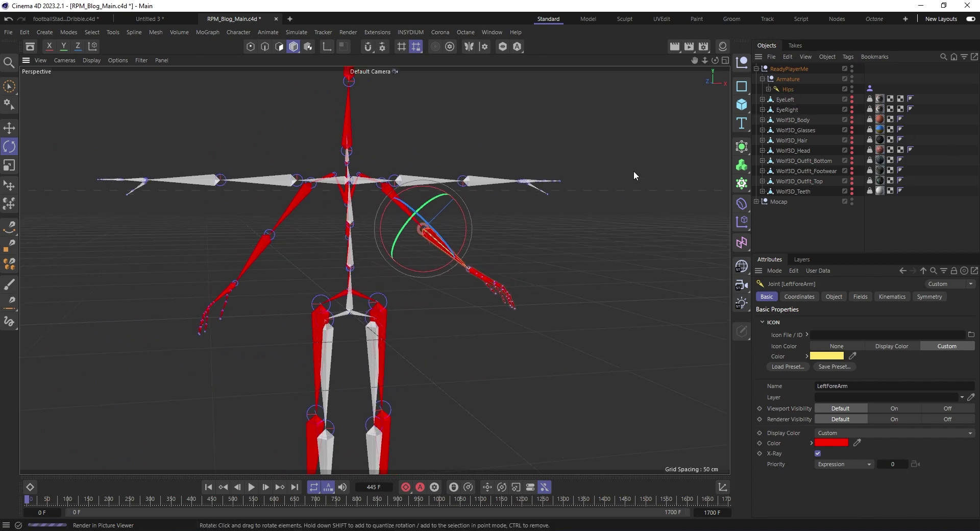
alt+drag(347, 238, 365, 219)
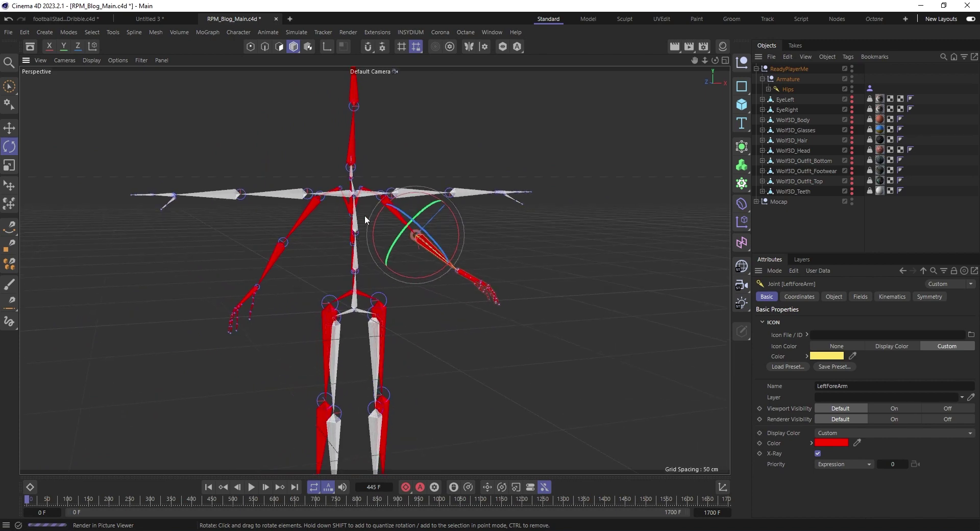
alt+middle_drag(359, 235, 376, 225)
- Undo the arm and forearm rotations so the red skeleton is back in its T-pose
key(ctrl+z)
key(ctrl+z)
key(ctrl+z)
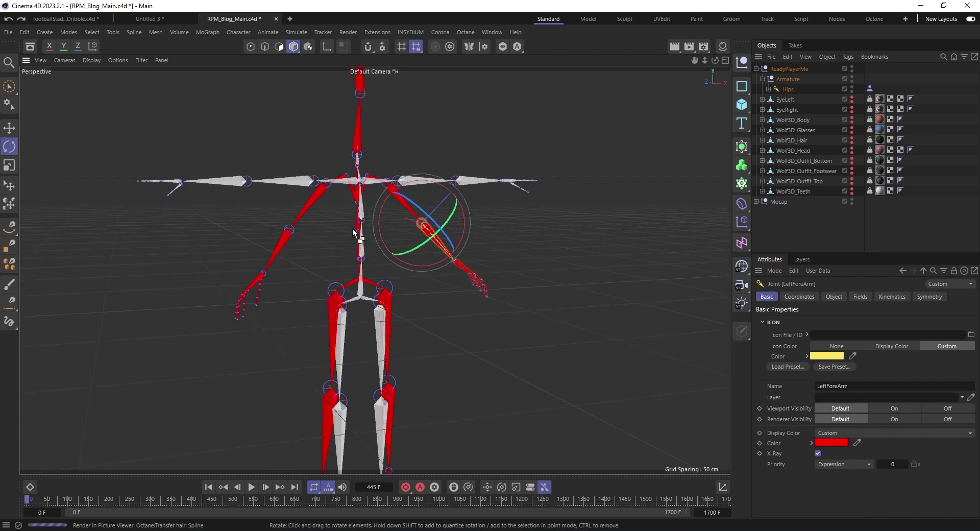
key(ctrl+z)
key(ctrl+z)
key(ctrl+z)
key(ctrl+z)
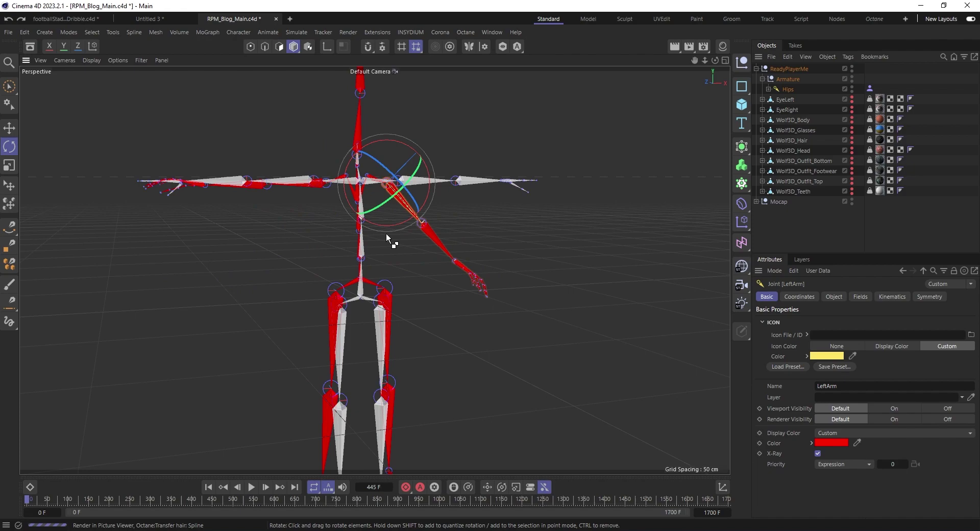
scroll(366, 179, up, 3)
alt+drag(366, 196, 351, 246)
alt+middle_drag(374, 271, 310, 193)
scroll(398, 213, down, 1)
alt+middle_drag(398, 213, 400, 265)
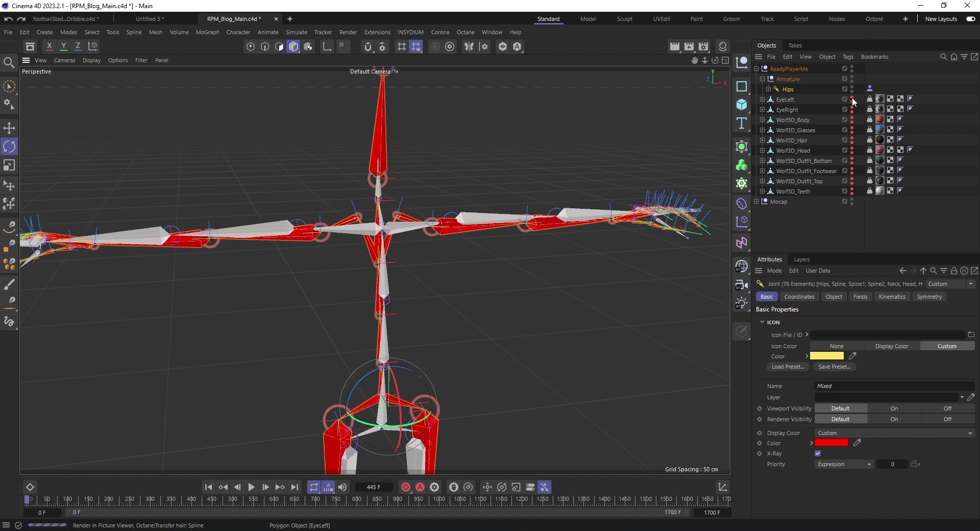
- Restore default visibility for all the character's meshes from EyeLeft through Wolf3D_Teeth and check the full figure against both skeletons
drag(852, 102, 852, 192)
alt+drag(447, 206, 371, 206)
scroll(370, 204, down, 4)
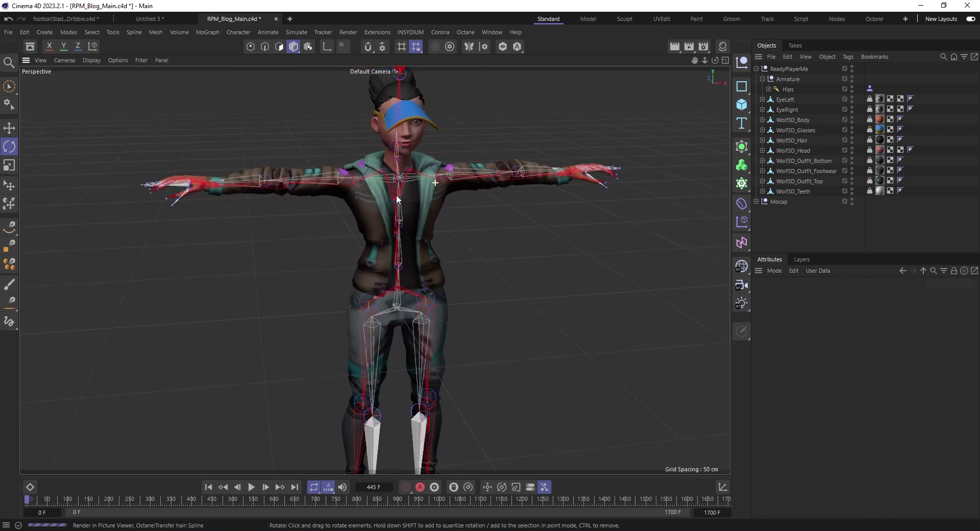
scroll(394, 208, up, 2)
scroll(393, 206, down, 1)
mouse_move(396, 223)
alt+mouse_down()
mouse_move(385, 218)
mouse_move(389, 226)
alt+mouse_up()
scroll(378, 239, down, 1)
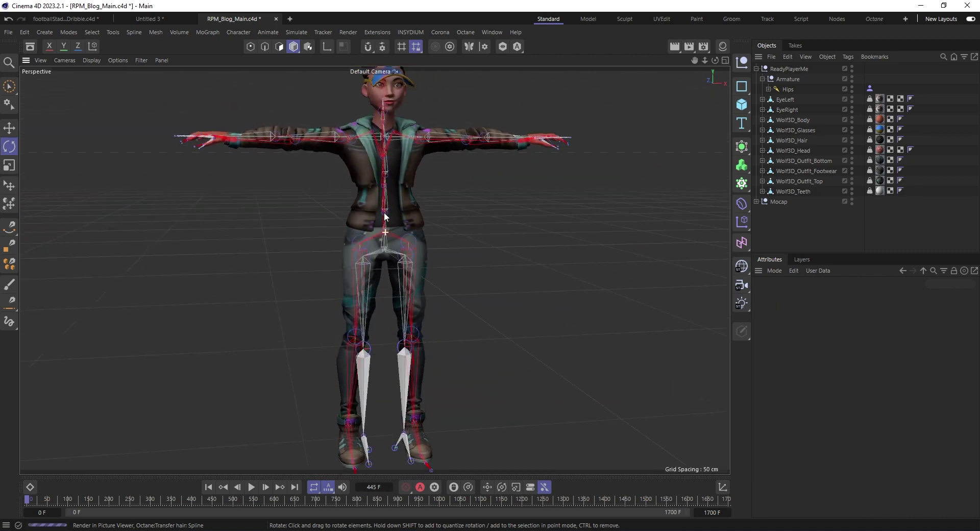
alt+middle_drag(382, 198, 393, 209)
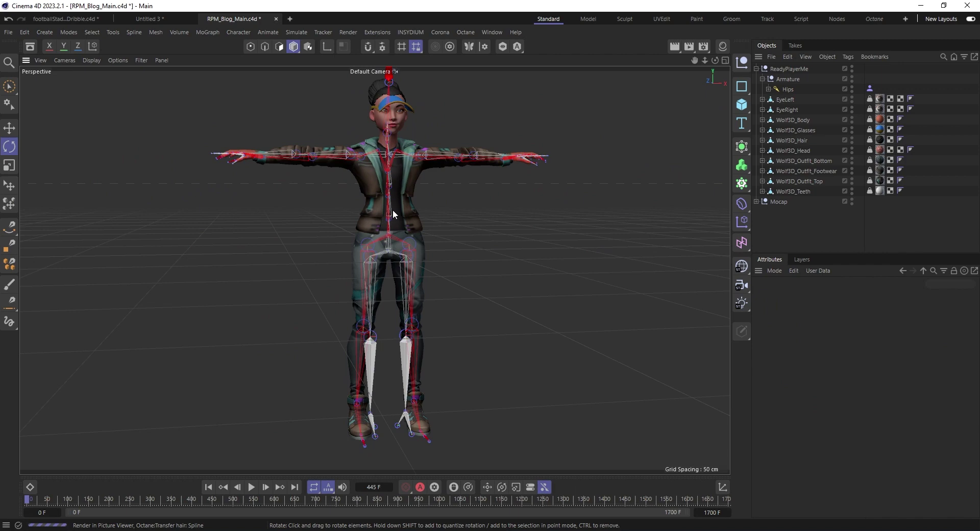
scroll(393, 209, down, 1)
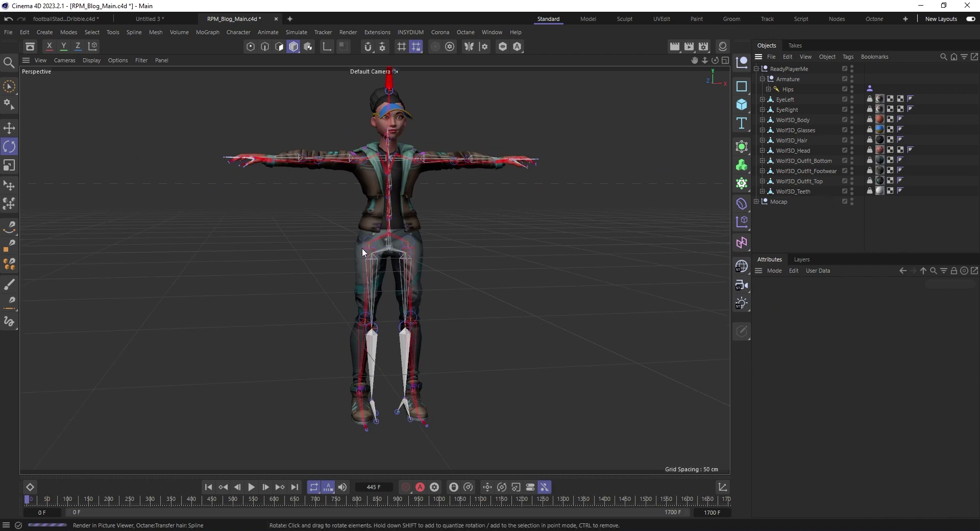
mouse_move(387, 247)
alt+mouse_down()
mouse_move(520, 244)
mouse_move(390, 255)
alt+mouse_up()
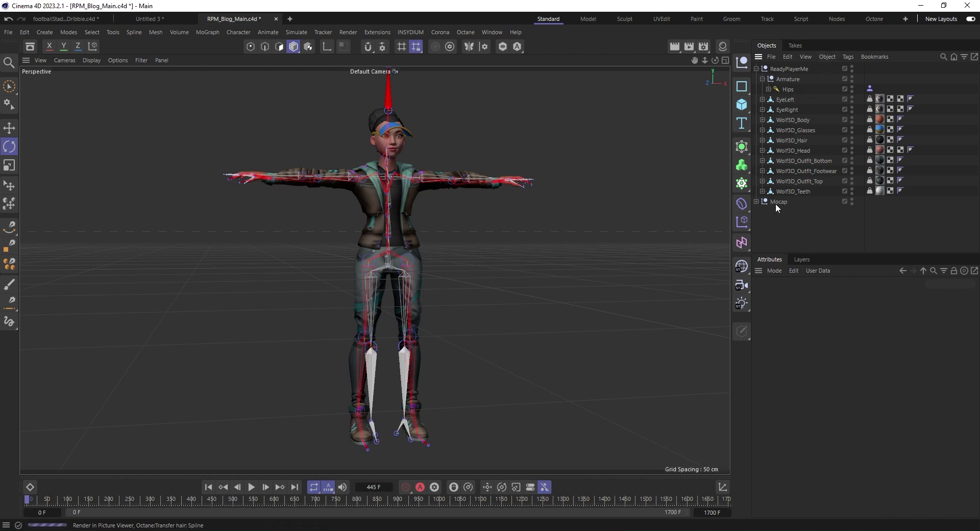
- Create a Character Solver from the ReadyPlayerMe Hips' Character Definition tag and assign the Mocap Hips' Character Definition as its Source Character
click(757, 201)
click(788, 89)
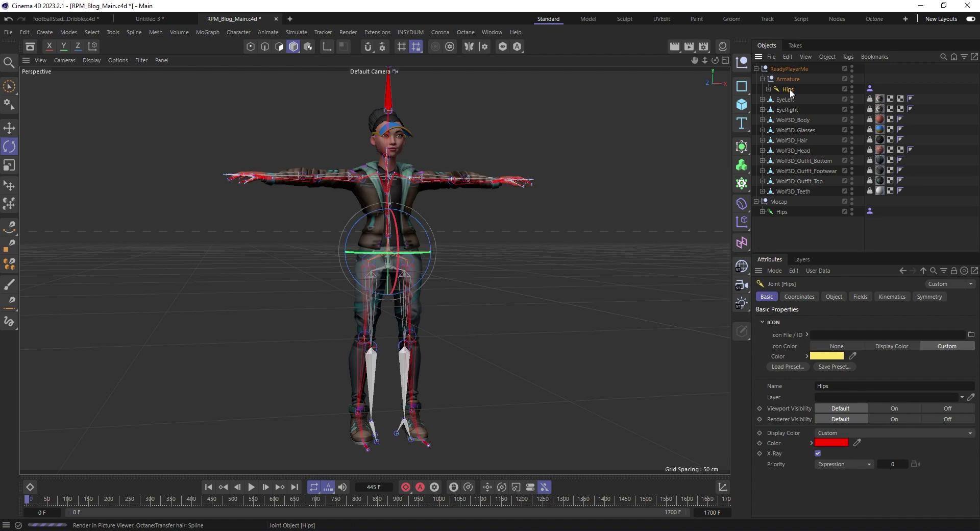
click(870, 88)
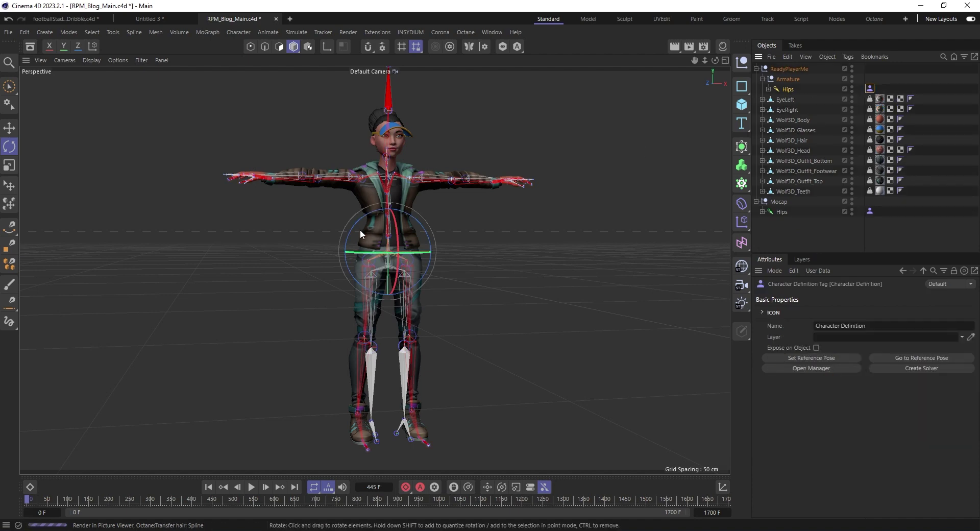
click(928, 367)
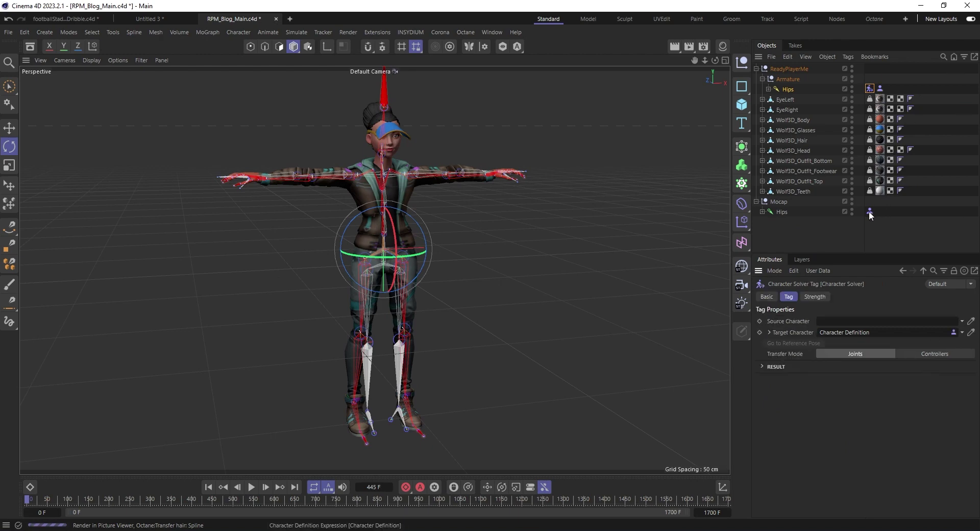
drag(870, 211, 841, 323)
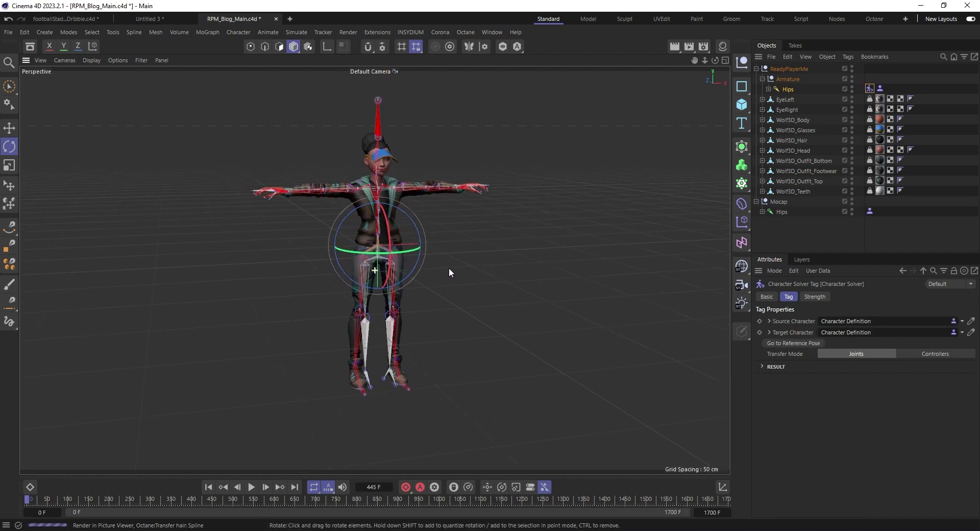
- Play the retargeted animation from the start and skip ahead to around frame 200 to check the motion
key(shift+f)
key(F8)
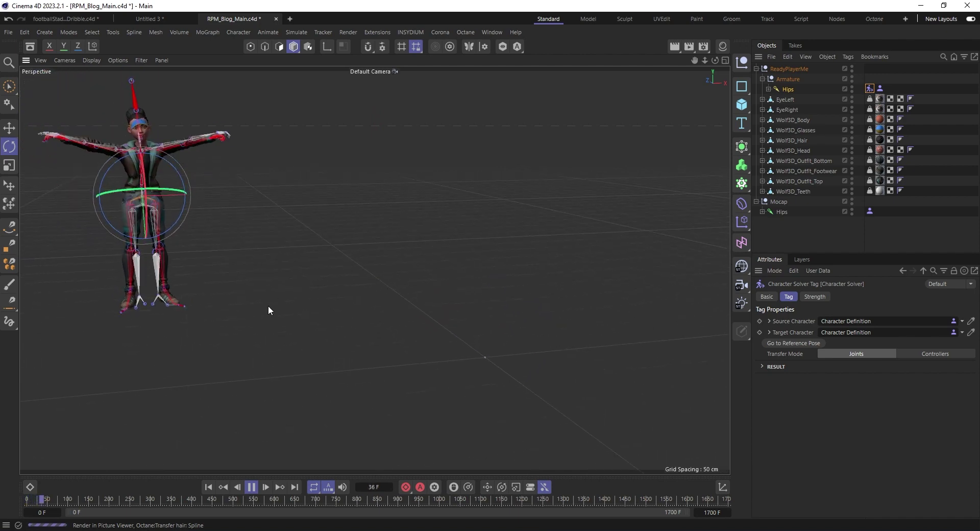
click(106, 500)
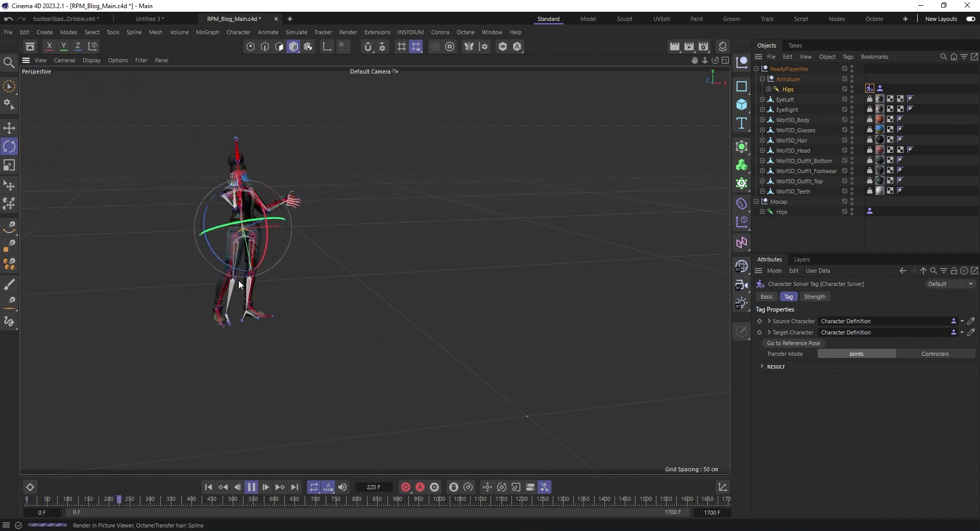
mouse_move(238, 280)
alt+mouse_down()
mouse_move(316, 286)
mouse_move(244, 296)
alt+mouse_up()
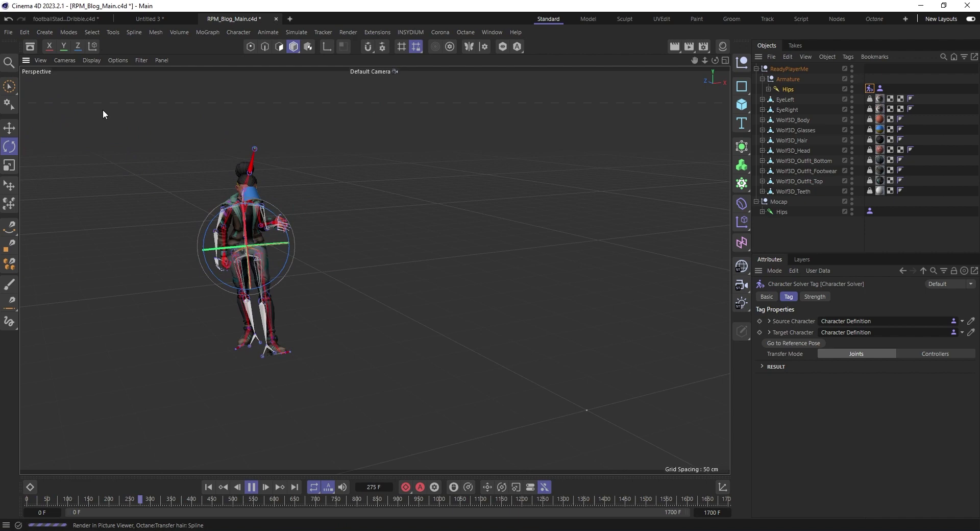
- Filter the joints out of the viewport display and clear the selection so only the character mesh shows
click(141, 61)
click(161, 313)
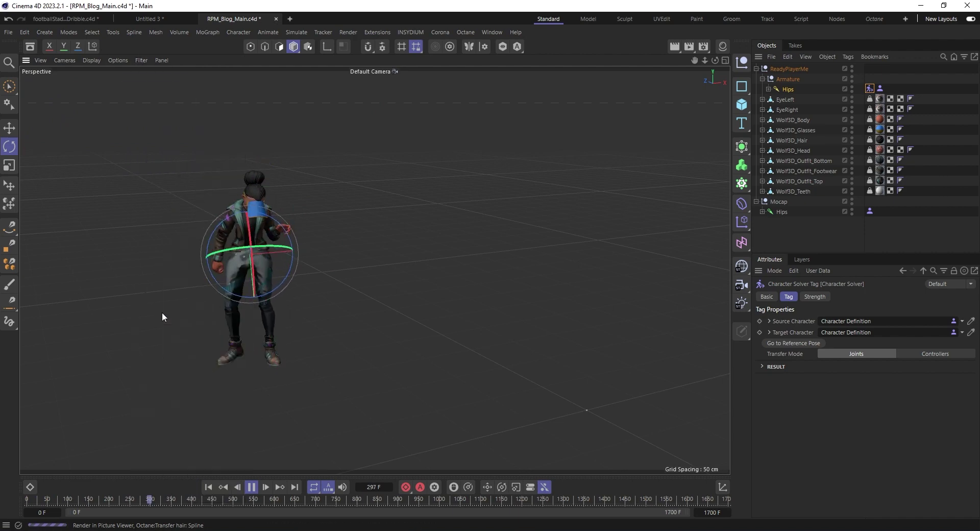
click(812, 232)
- Watch the character's retargeted motion from a lower side angle and stop playback at frame 525
alt+drag(298, 301, 298, 282)
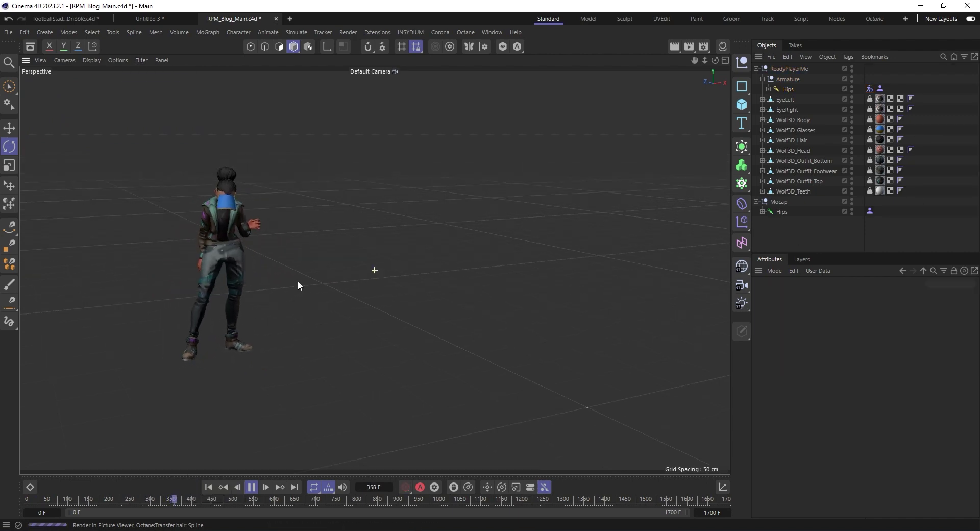
alt+drag(221, 273, 244, 247)
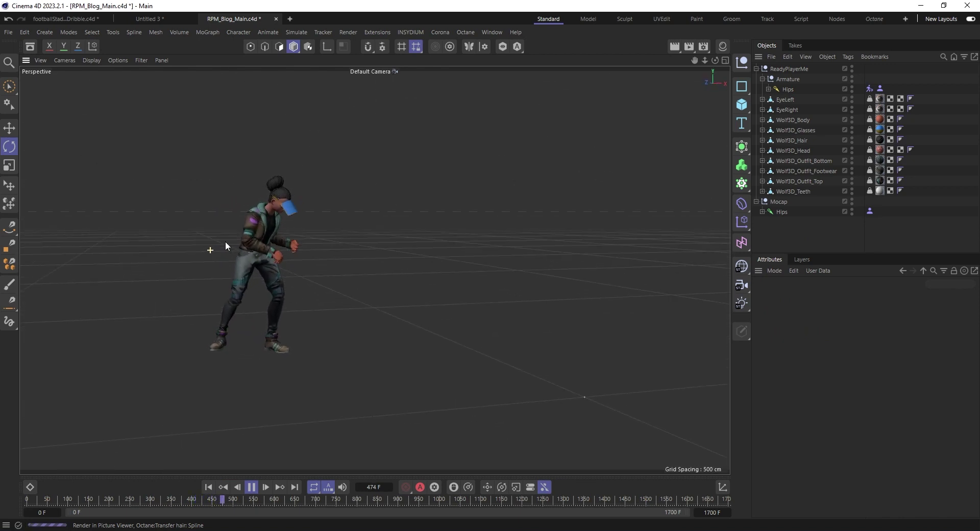
alt+middle_drag(240, 250, 312, 265)
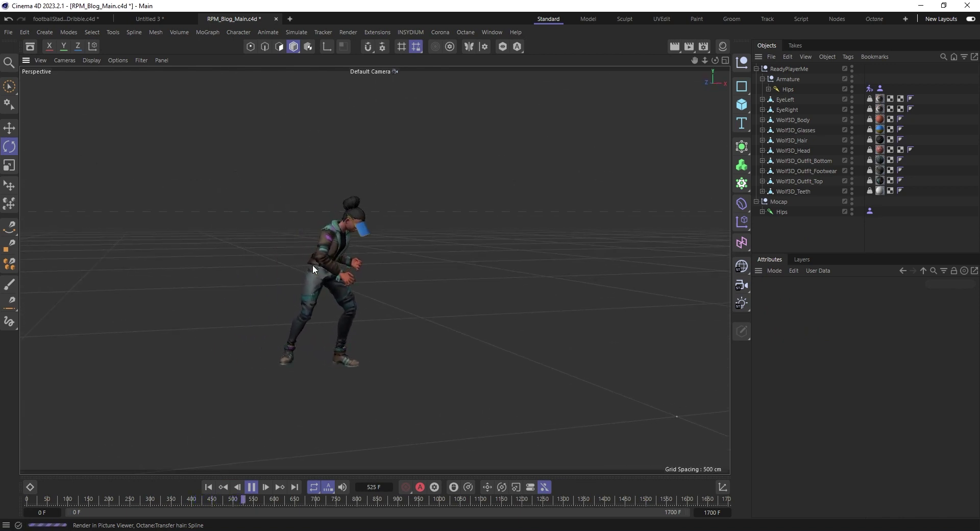
key(F8)
key(space)
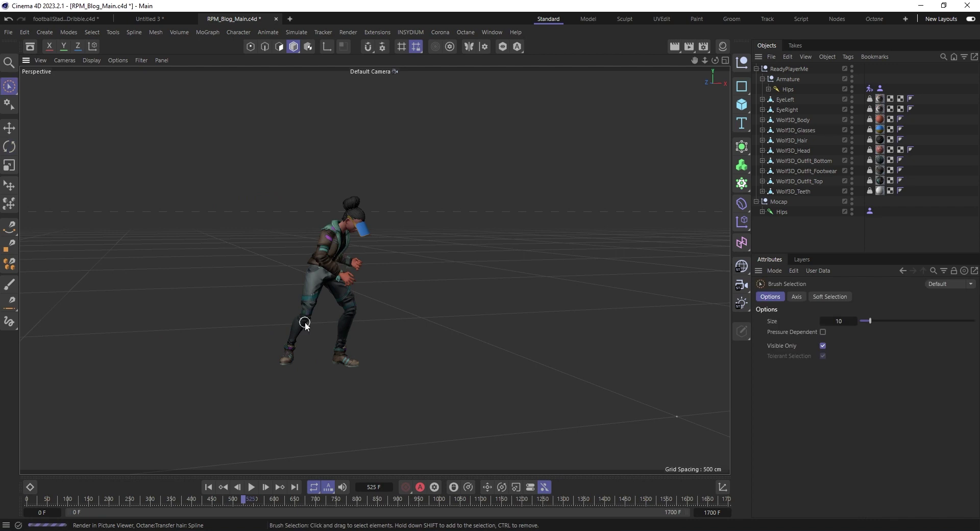
- Select ReadyPlayerMe with all its children and export the selected objects as FBX
middle_click(789, 70)
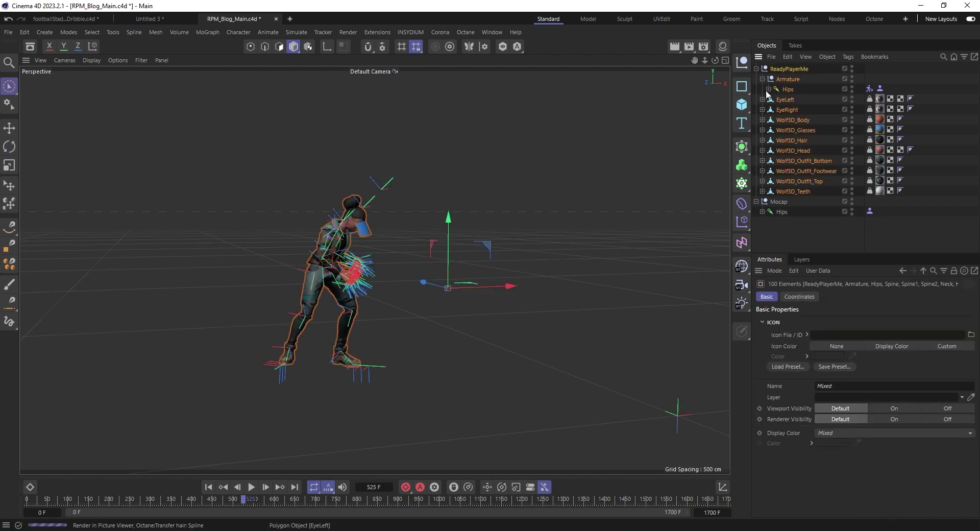
click(755, 68)
click(755, 68)
click(770, 57)
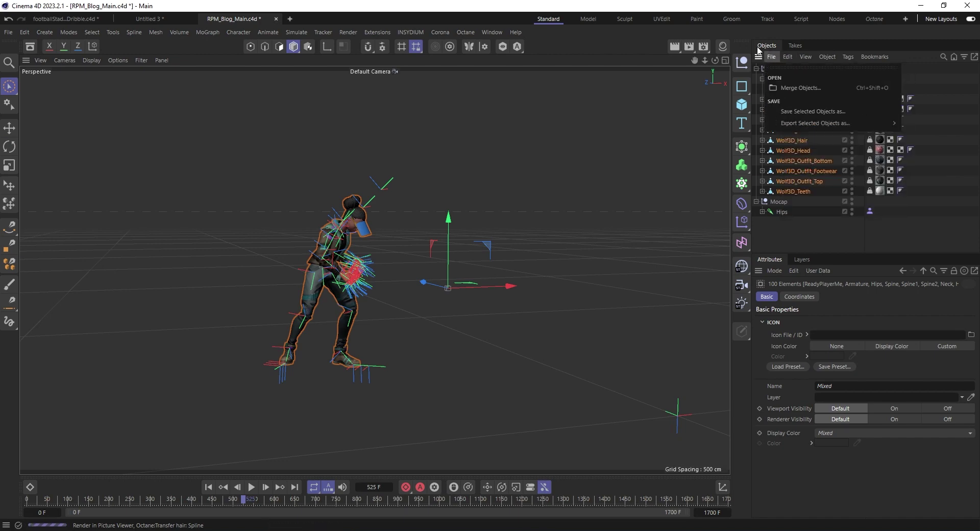
mouse_move(797, 122)
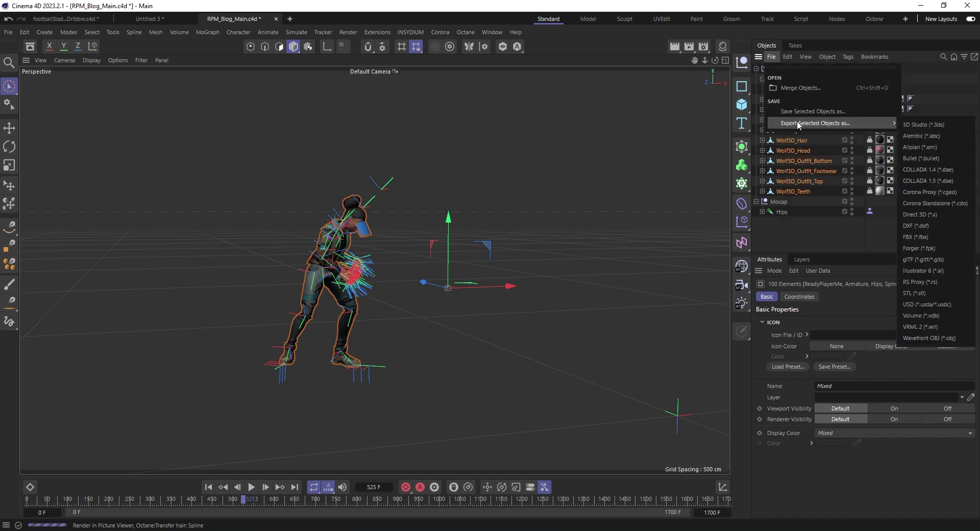
click(924, 232)
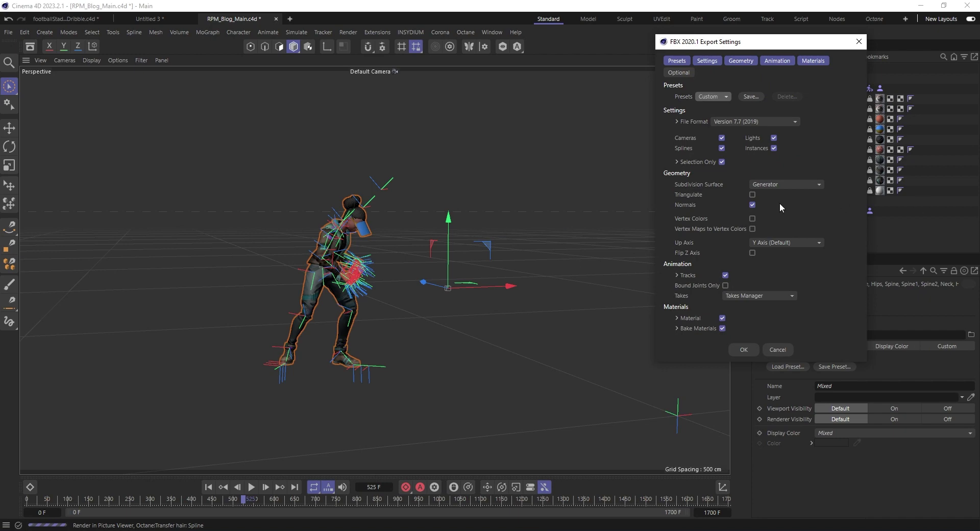